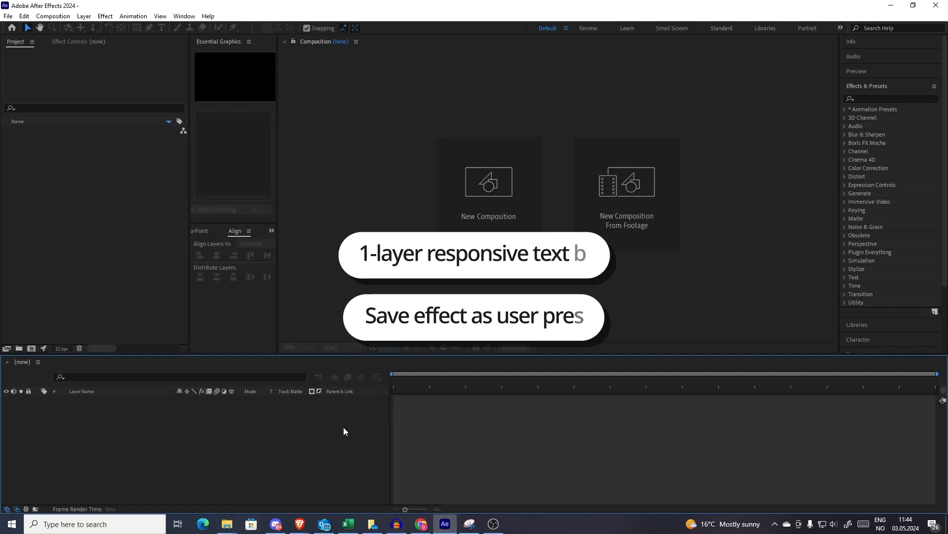
Start a new composition and set its frame size to 1920 × 1080 px.
click(33, 349)
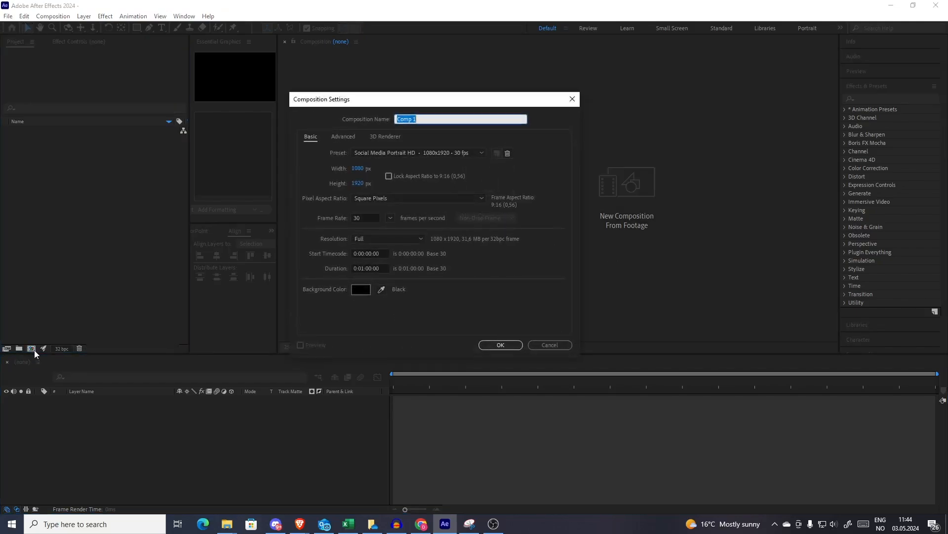
click(363, 170)
text(1920)
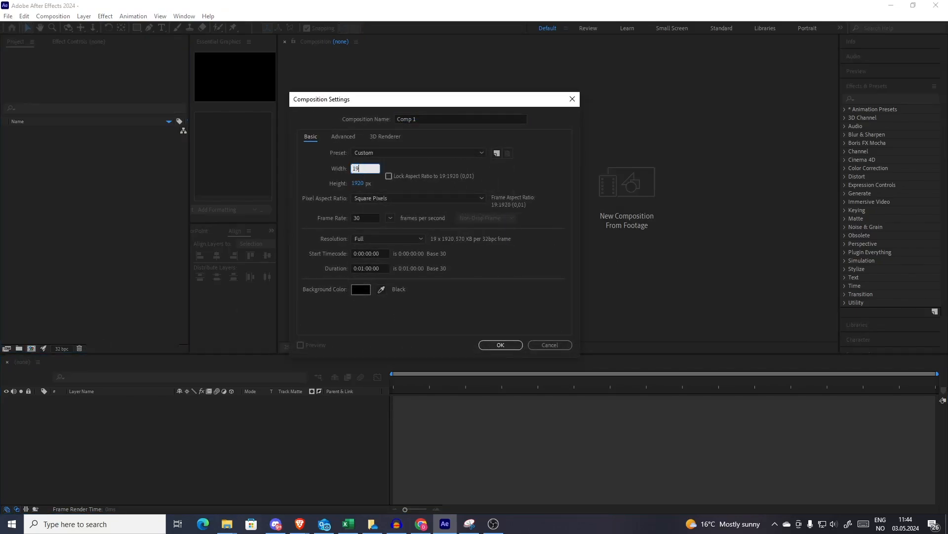
key(Tab)
text(1080)
key(Tab)
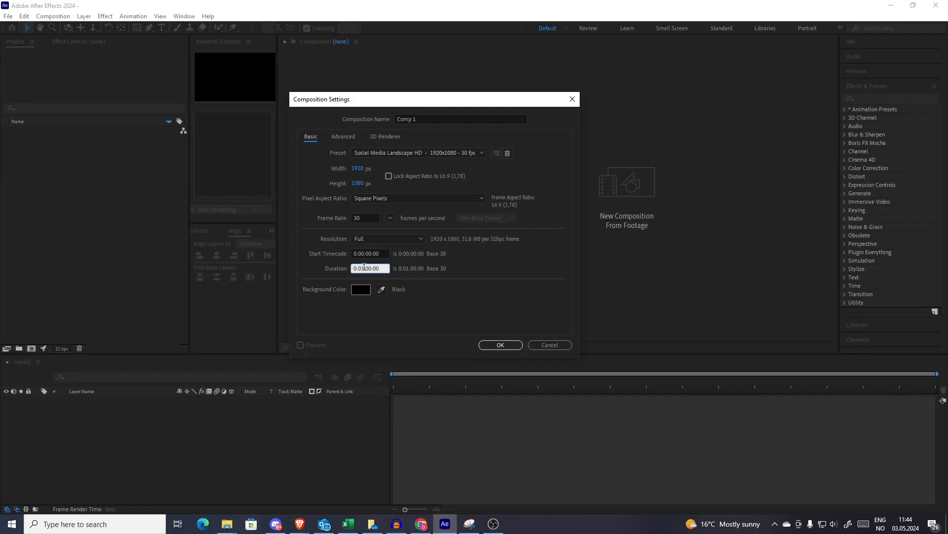
Set the composition's duration to 5 seconds and create it.
key(BackSpace)
text(0)
key(Right)
key(Right)
key(Right)
text(5)
key(Return)
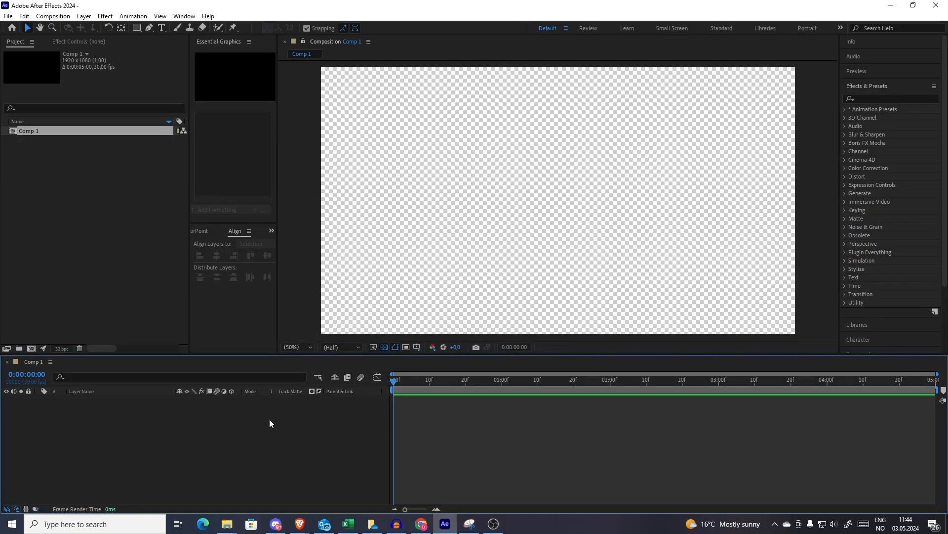
Add a full-frame solid layer in a medium green as the background.
key(ctrl+y)
click(240, 284)
drag(343, 236, 343, 274)
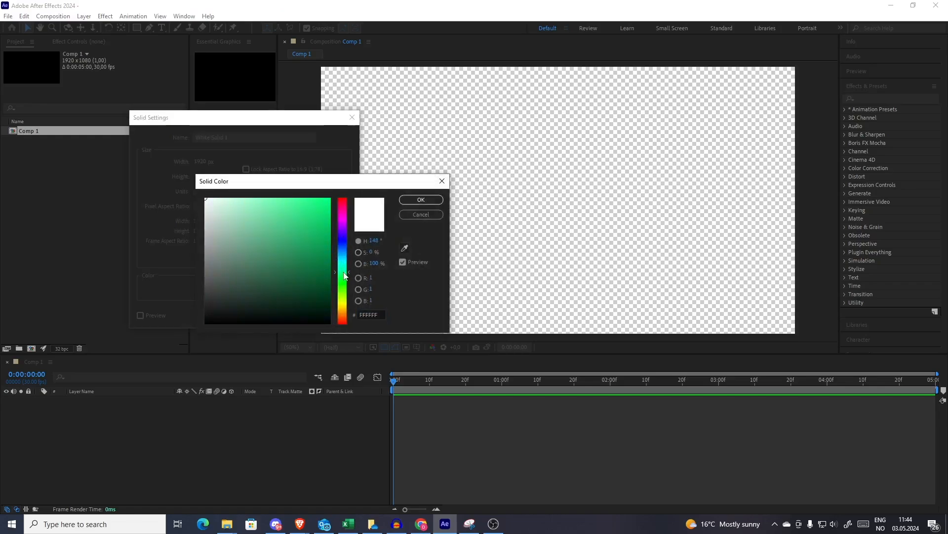
click(301, 258)
click(291, 246)
click(421, 199)
click(280, 315)
click(310, 440)
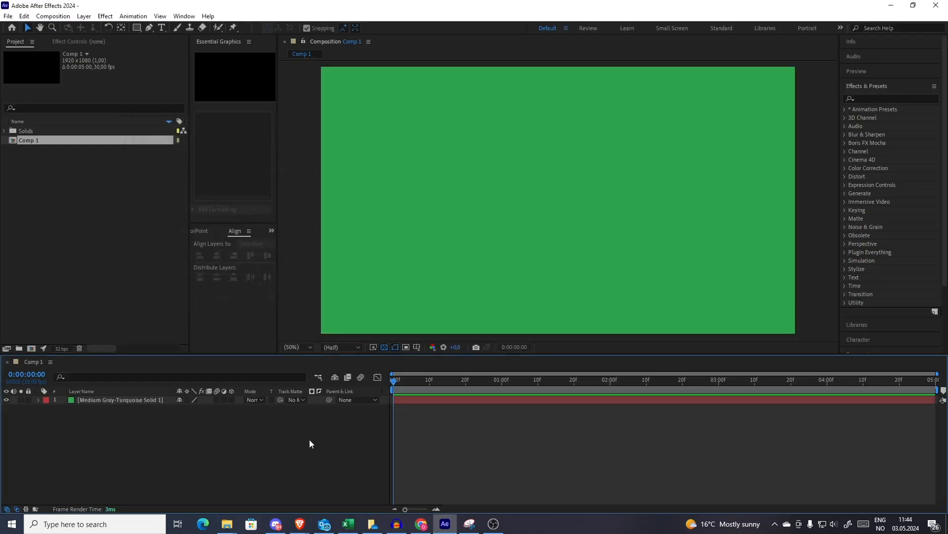
Draw a paragraph text box in the middle of the composition and enter "TEXT LAYER" in it.
click(162, 29)
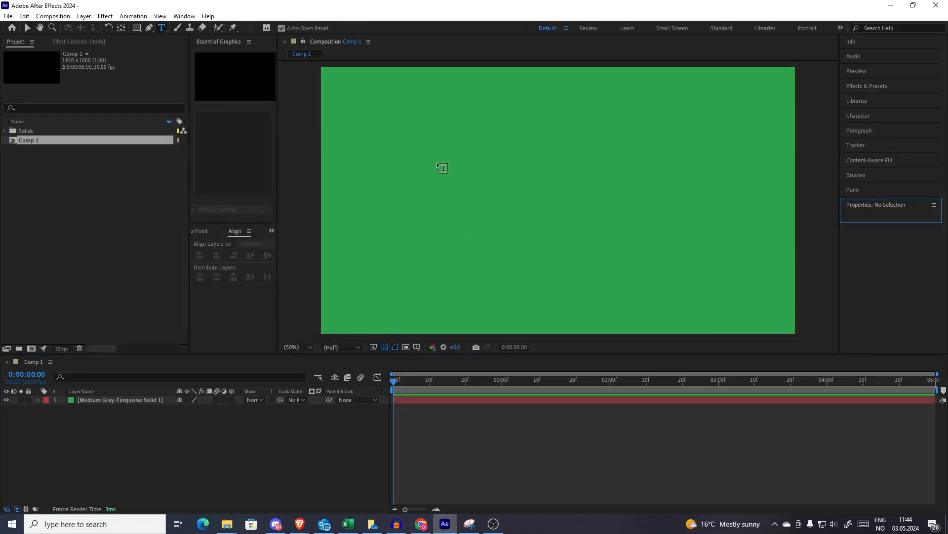
drag(437, 163, 679, 234)
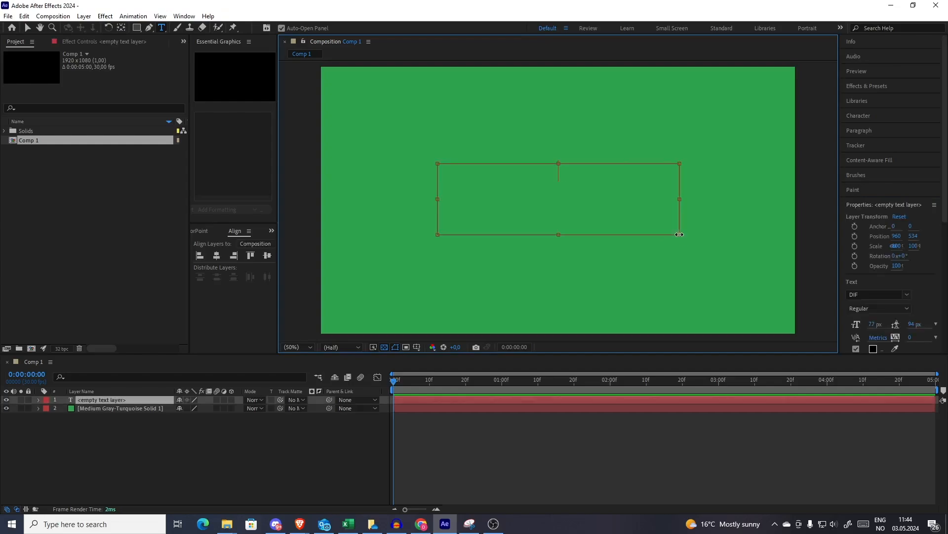
text(TEXT LAYER)
Change the font family of the whole text and set its style to Bold.
key(ctrl+a)
click(879, 294)
scroll(938, 393, down, 5)
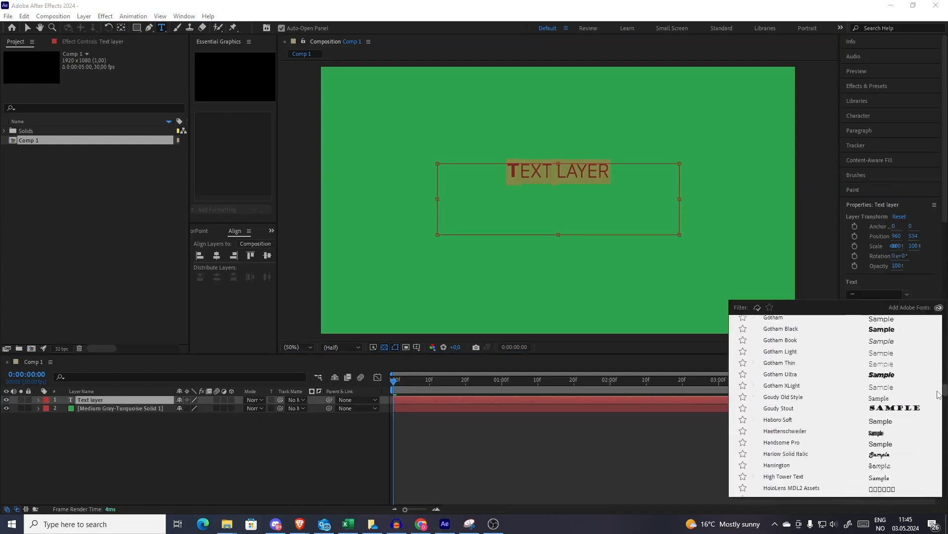
scroll(938, 394, down, 5)
click(788, 374)
click(908, 308)
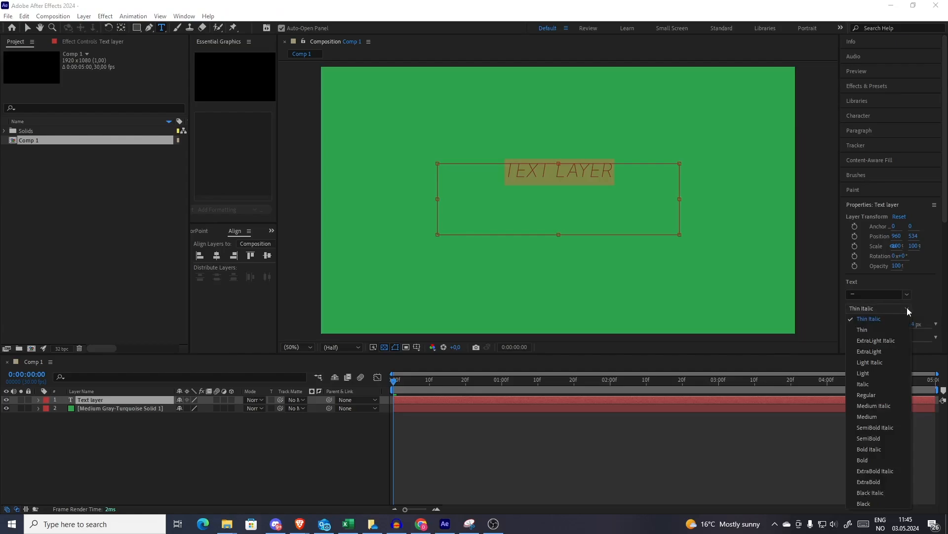
click(863, 460)
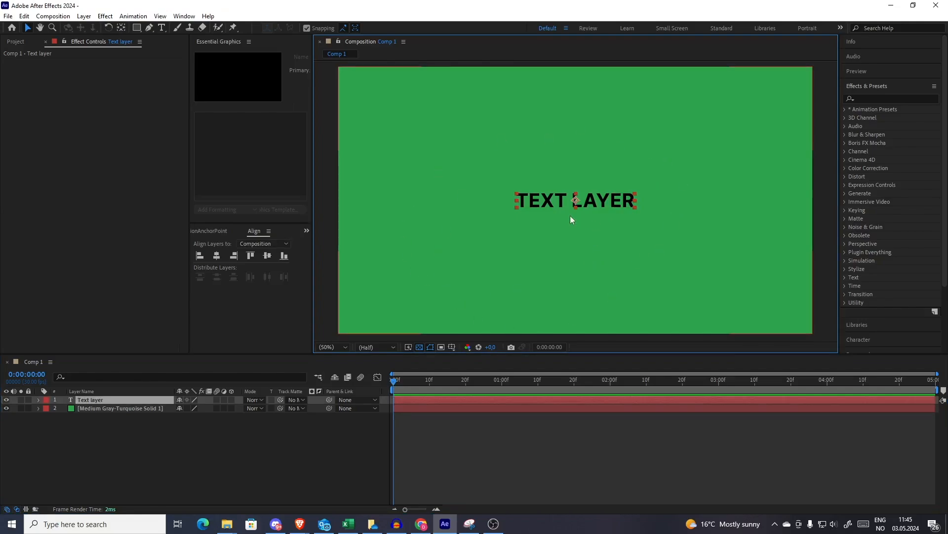
Find the CC RepeTile effect and apply it to the text layer.
click(885, 97)
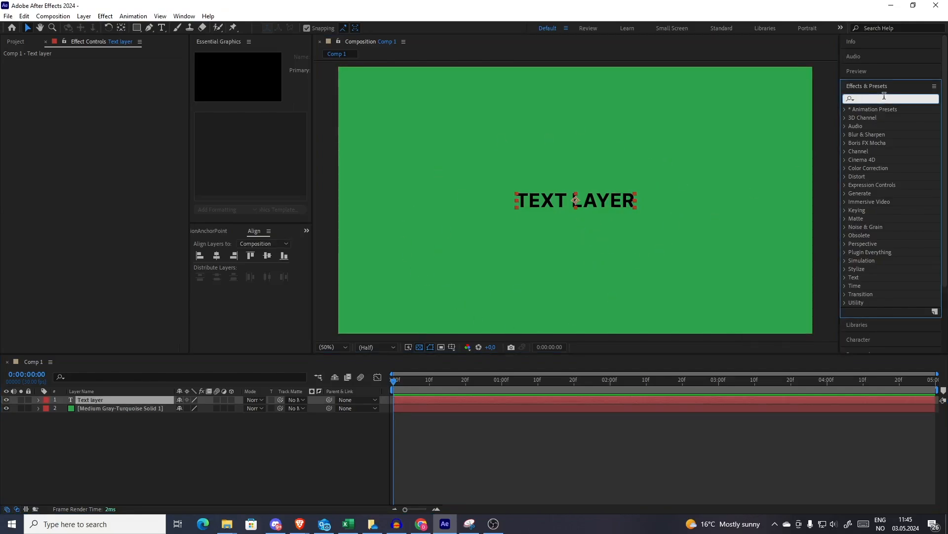
text(repe)
click(877, 159)
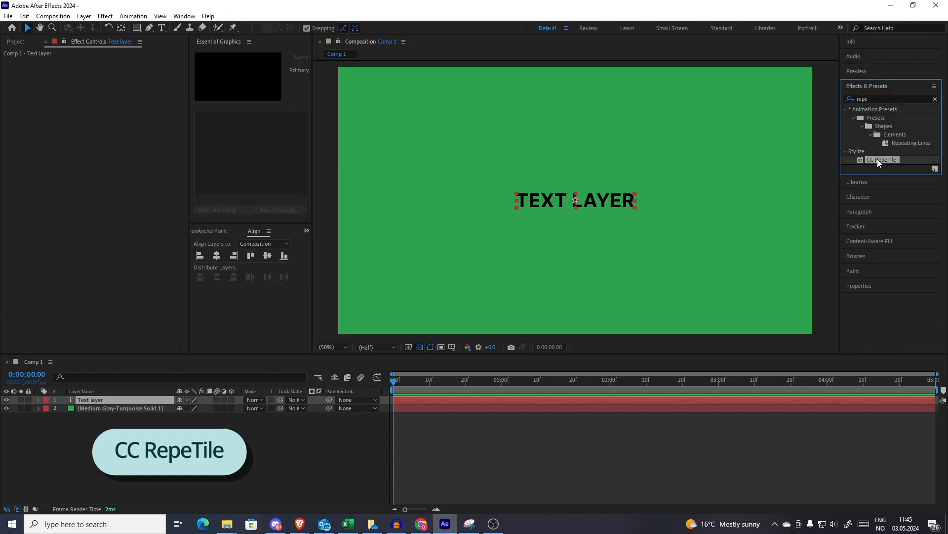
drag(878, 159, 197, 398)
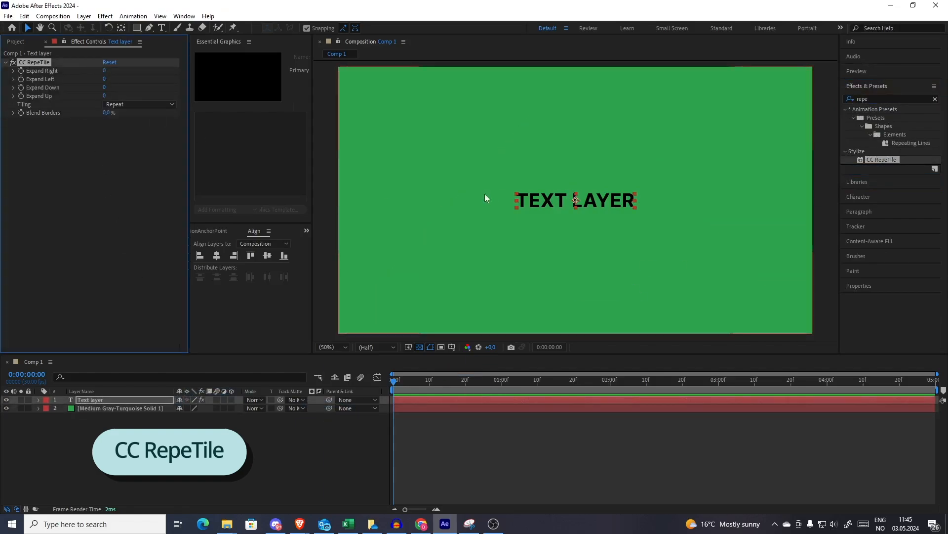
Set CC RepeTile's Expand Right and Expand Left to 32, and Expand Down and Expand Up to 16.
click(104, 71)
text(32)
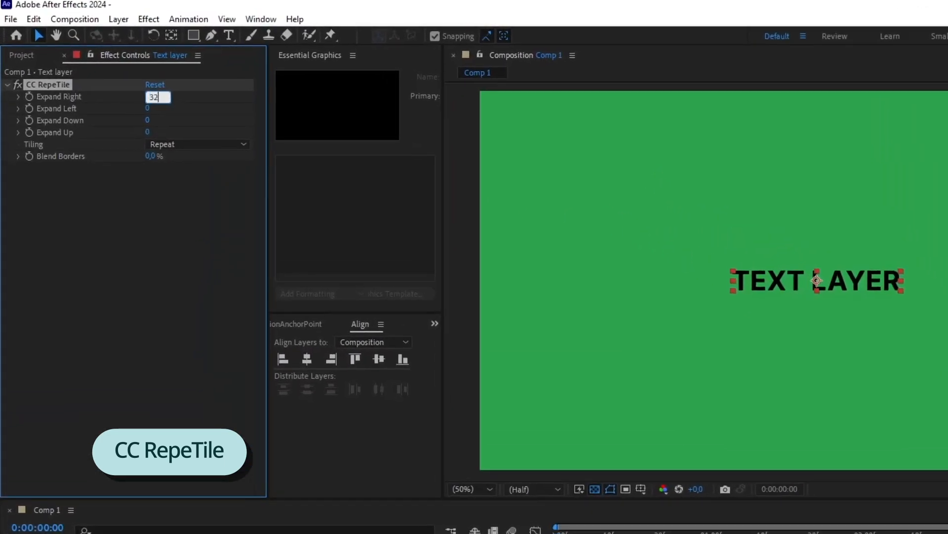
key(Tab)
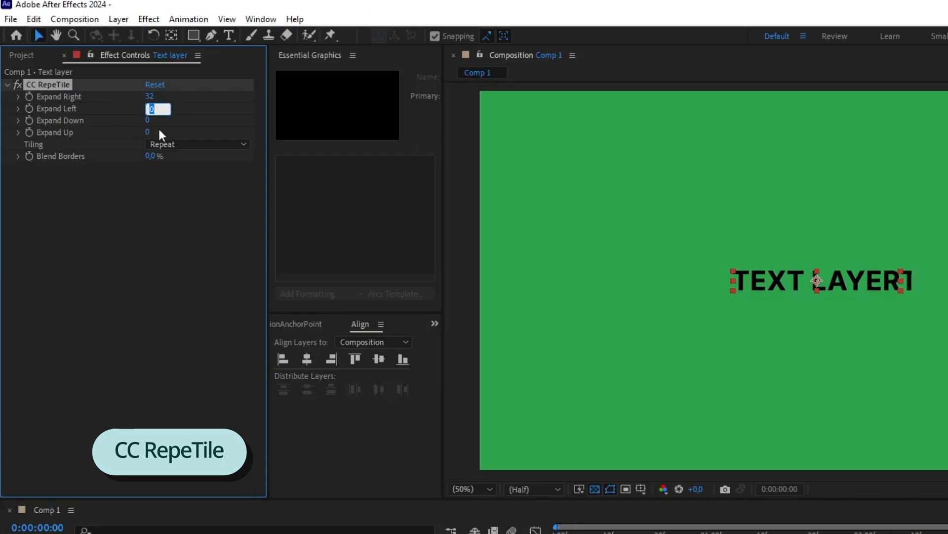
key(Tab)
text(16)
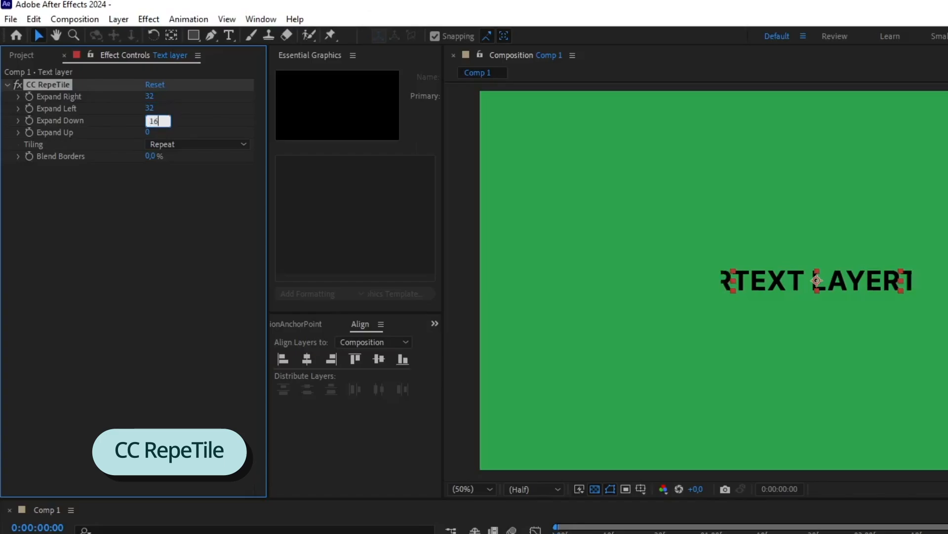
key(Tab)
text(16)
key(Tab)
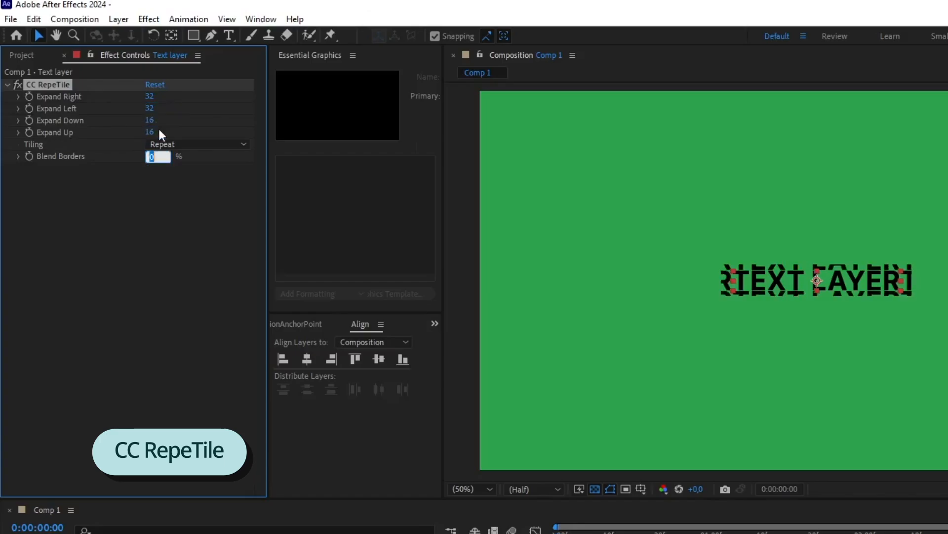
click(516, 531)
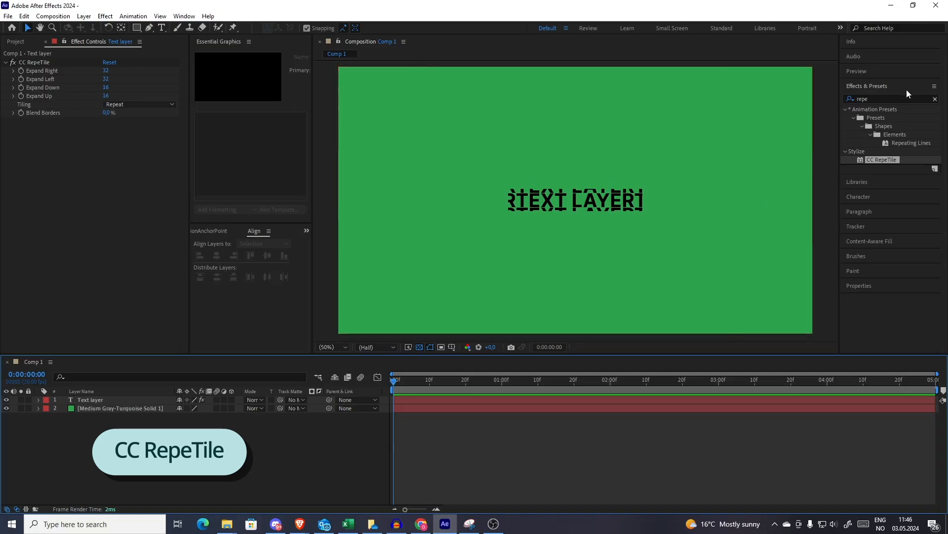
Find the Fill effect and add it to the text layer below CC RepeTile.
click(901, 99)
text(fill)
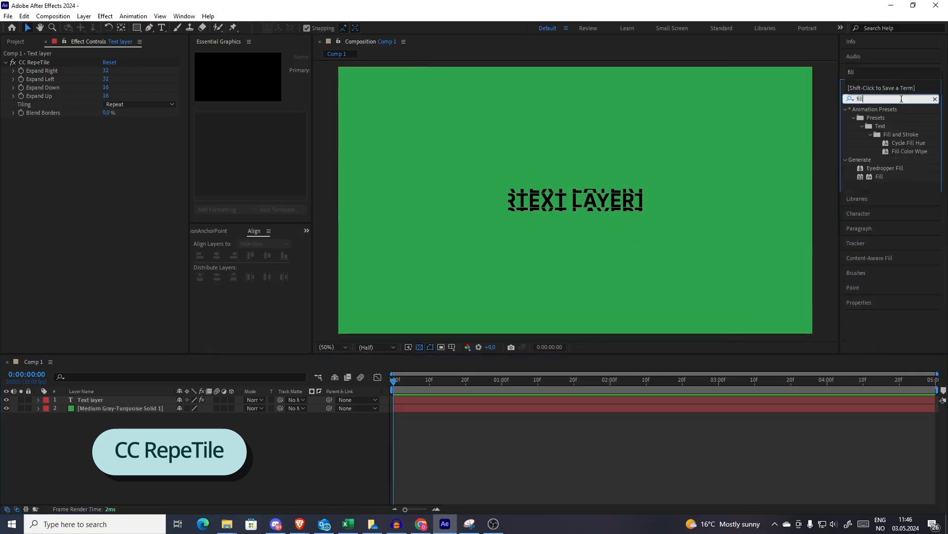
drag(880, 176, 117, 164)
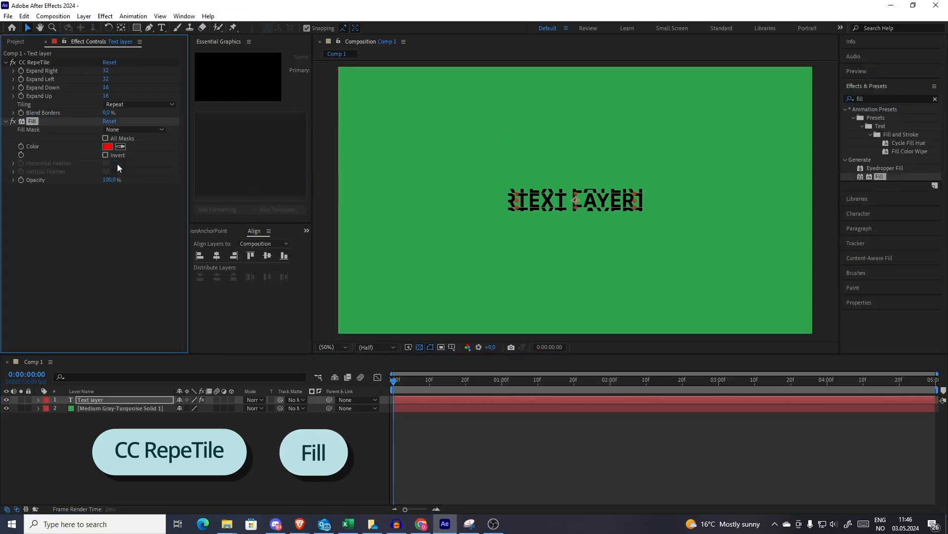
Set the Fill effect's color to a pale green (CDFFDA) based on the background's hue.
click(108, 147)
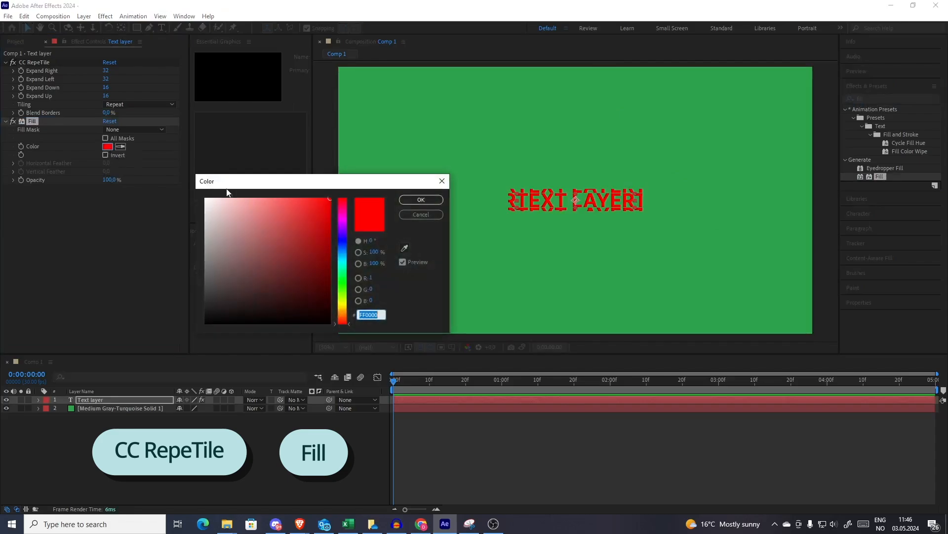
click(215, 201)
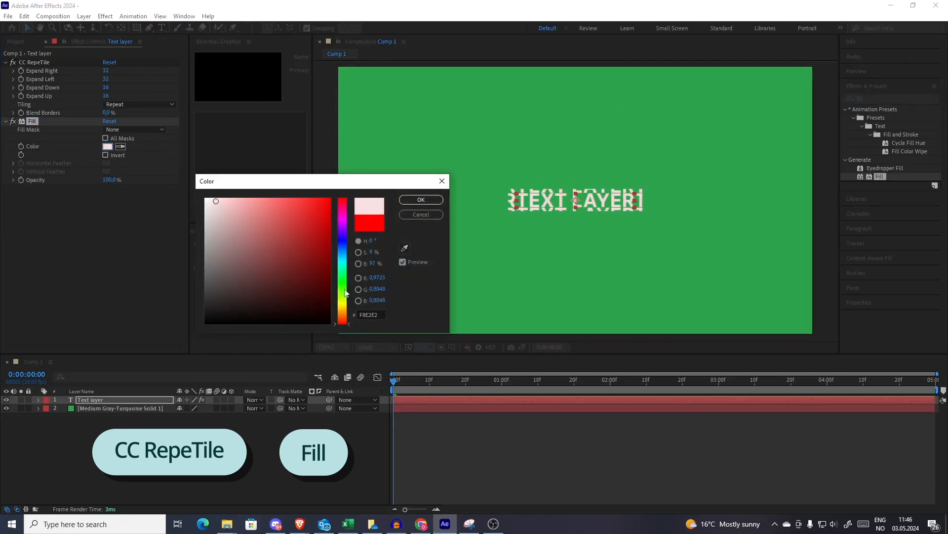
click(404, 248)
click(488, 263)
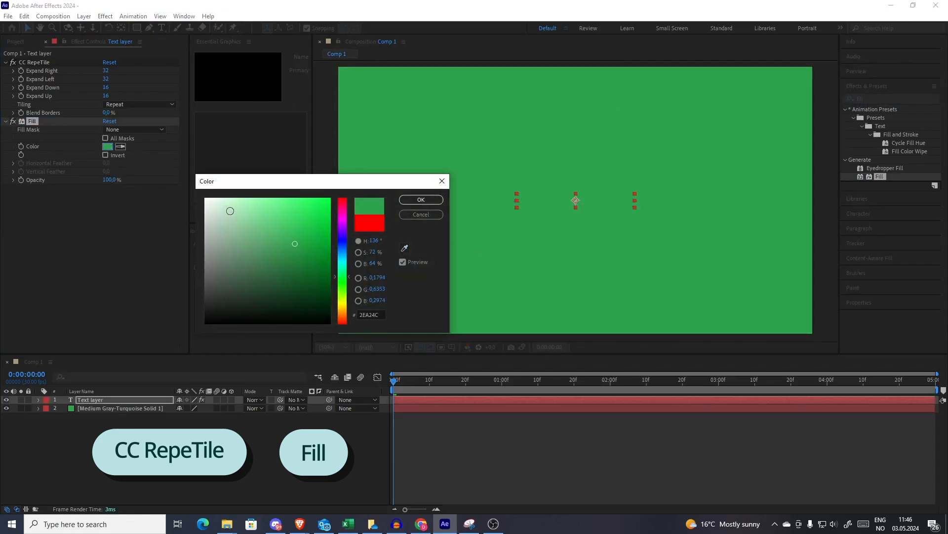
mouse_move(231, 211)
mouse_down()
mouse_move(239, 200)
mouse_move(229, 198)
mouse_up()
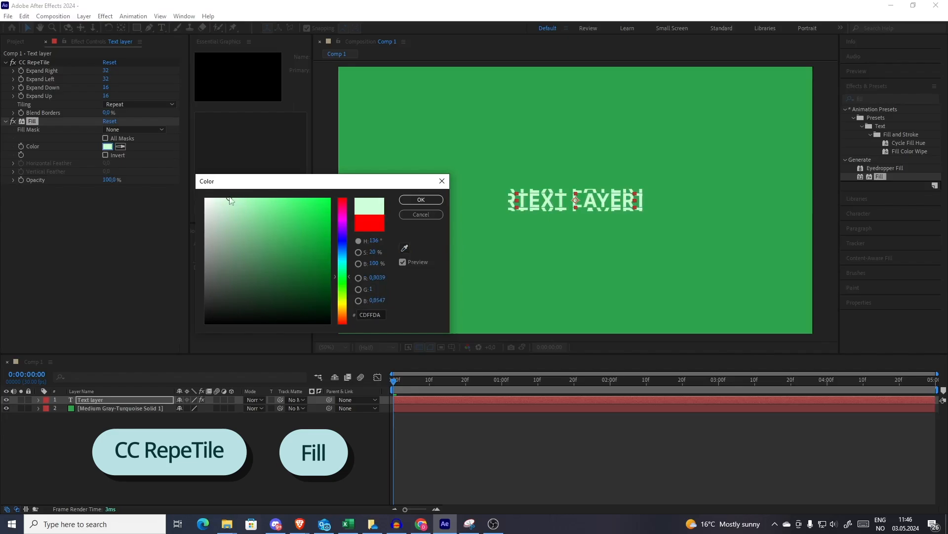
click(411, 203)
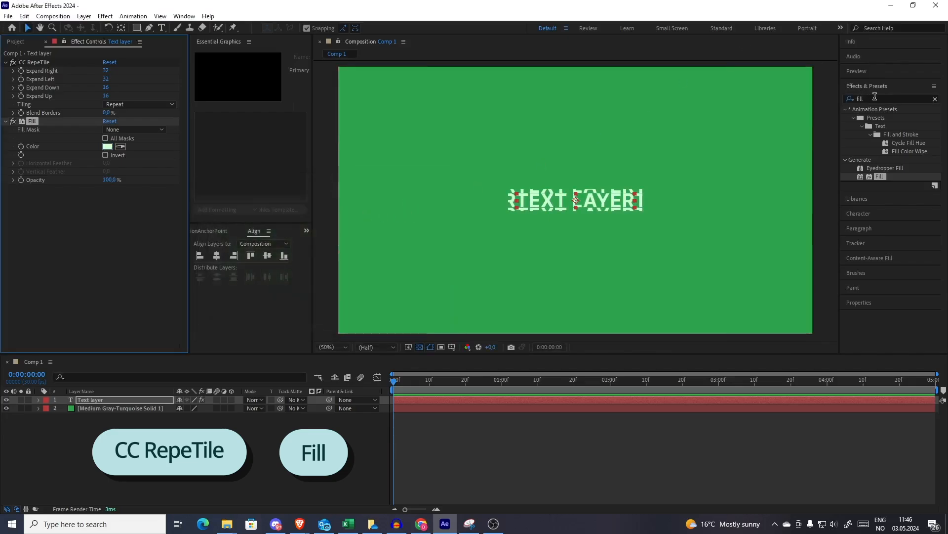
Find the Shift Channels effect and add it to the text layer below Fill.
click(875, 97)
text(sh)
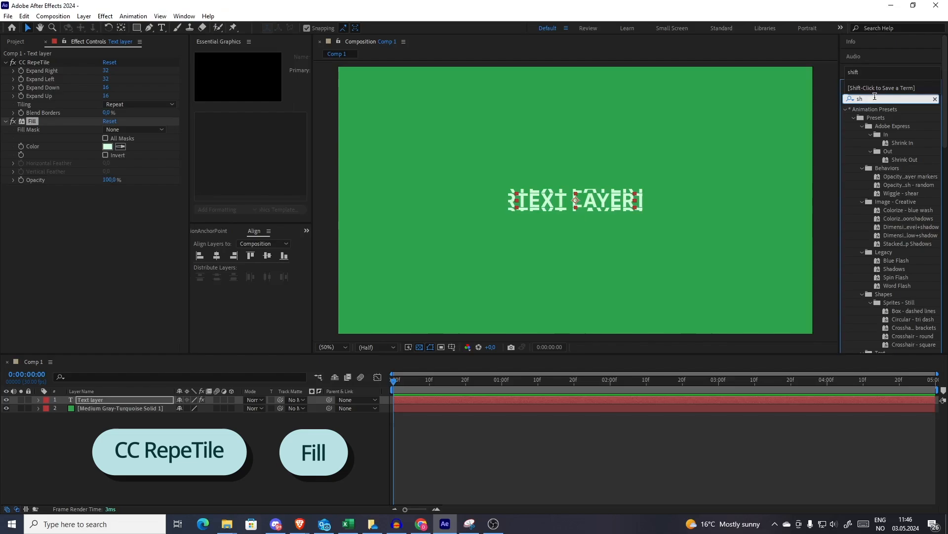
text(ift)
drag(893, 185, 107, 218)
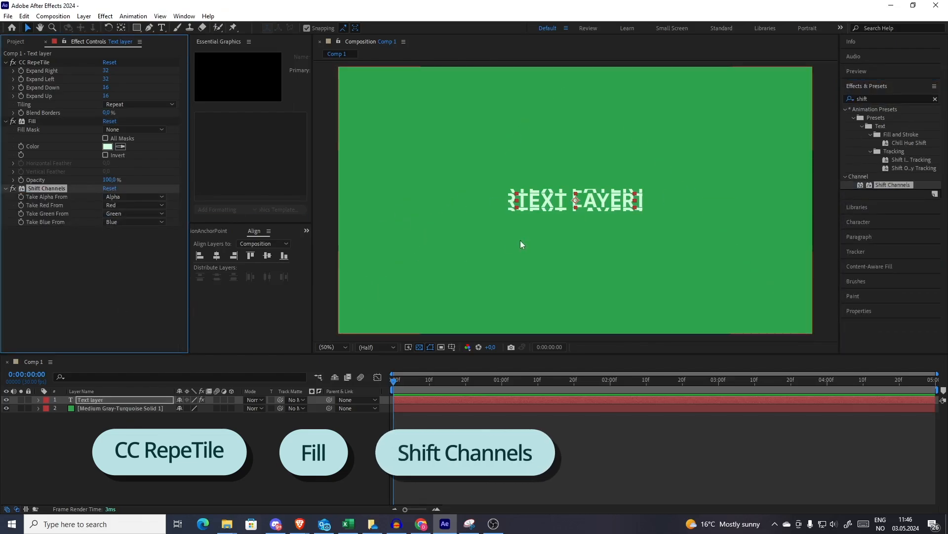
Set Take Alpha From to Full On in Shift Channels so the tiled text becomes a solid box.
scroll(582, 248, up, 4)
scroll(592, 242, down, 1)
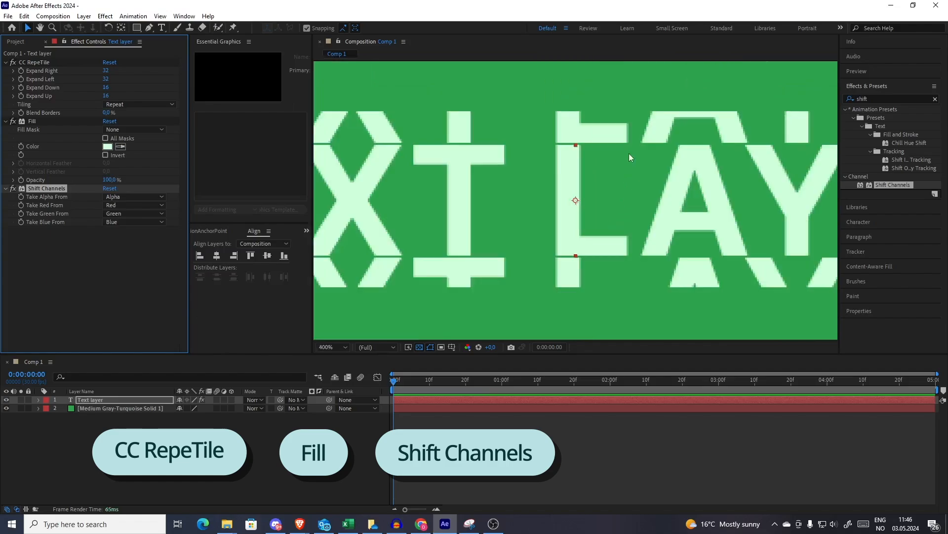
scroll(478, 248, down, 2)
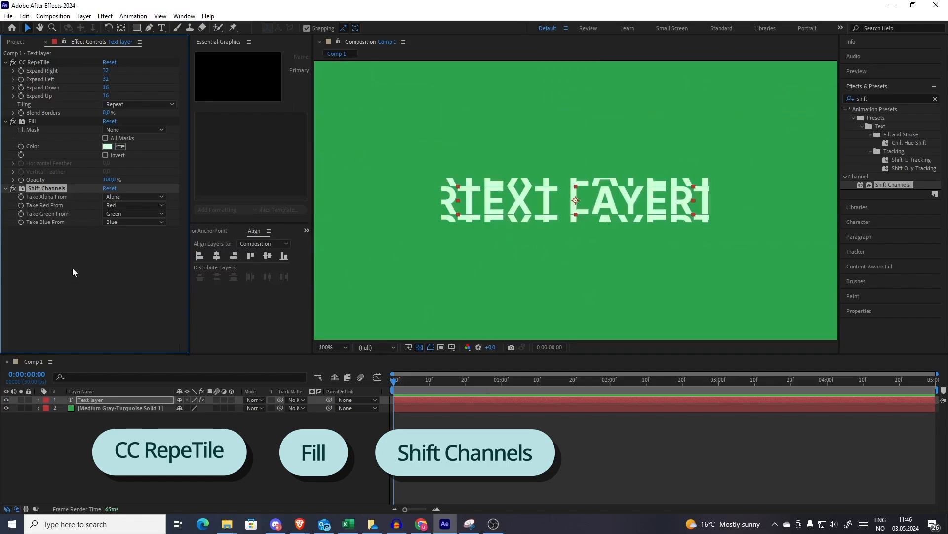
click(132, 197)
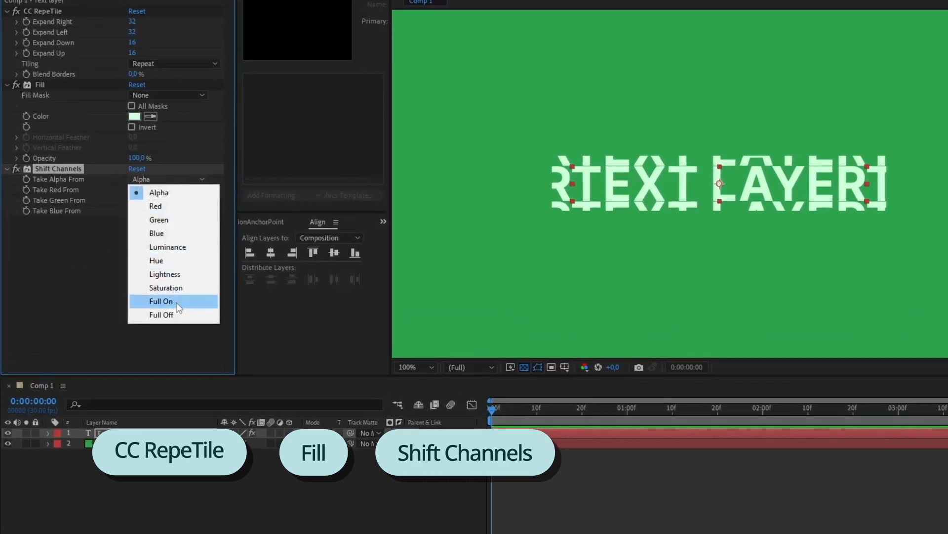
click(140, 295)
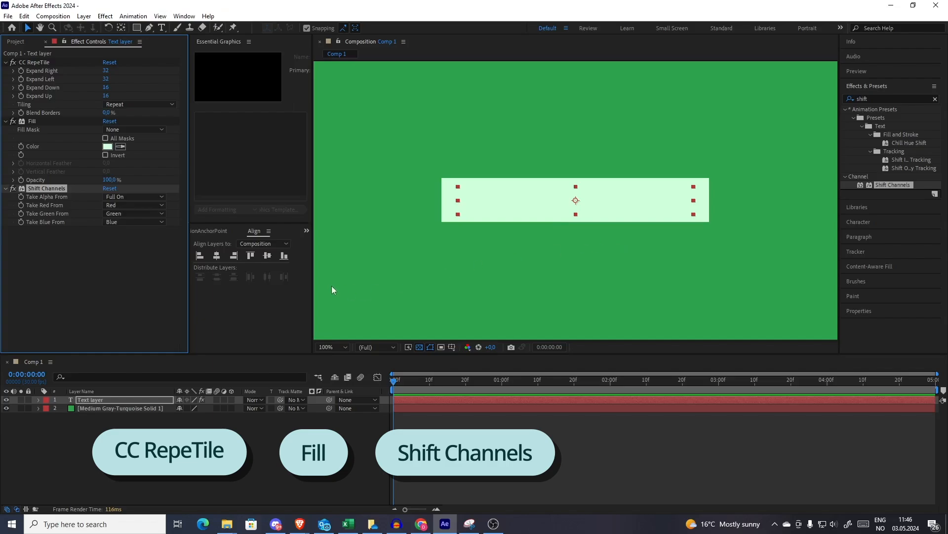
click(630, 245)
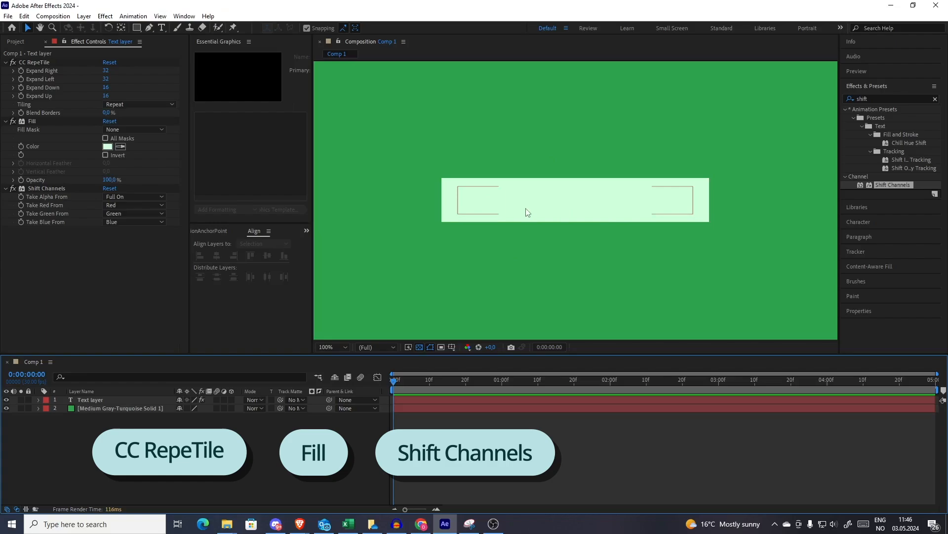
Find the CC Composite effect and add it to the text layer below Shift Channels.
click(881, 98)
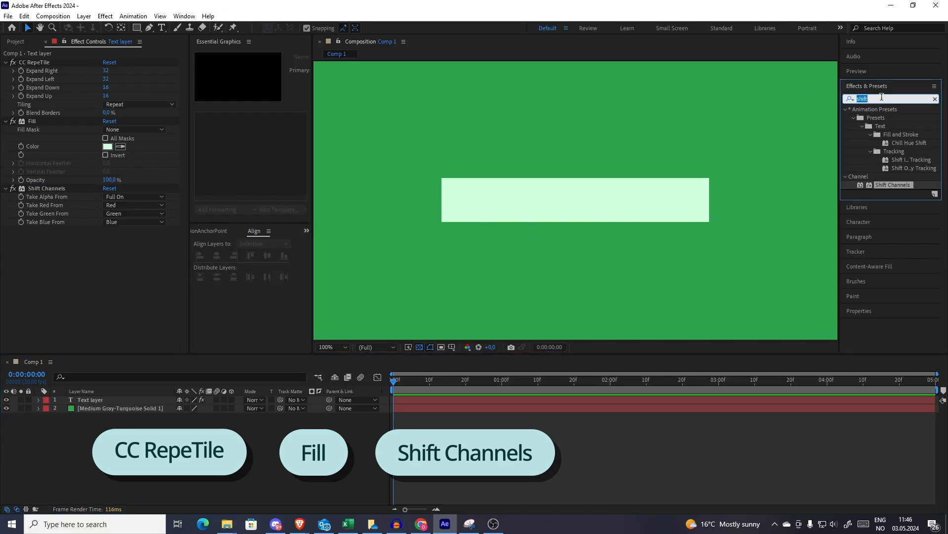
text(compo)
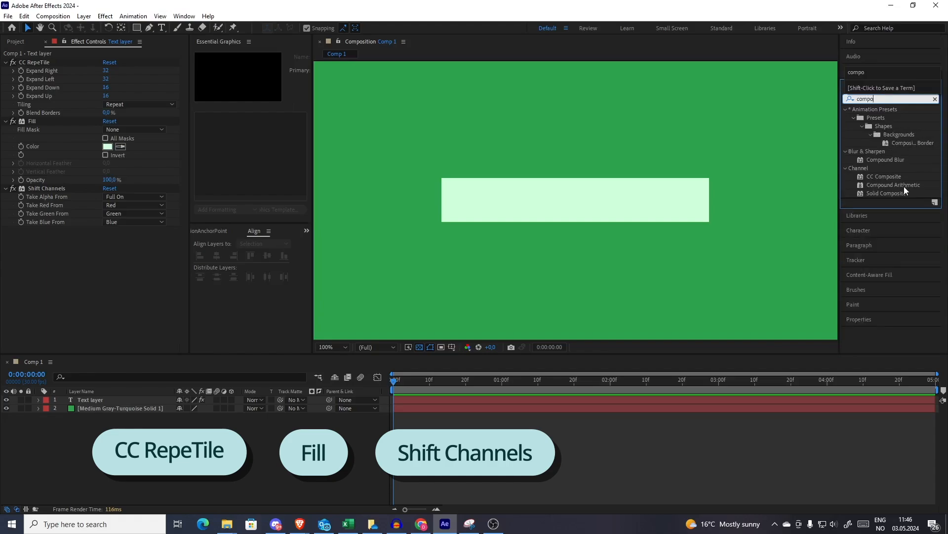
drag(893, 176, 144, 278)
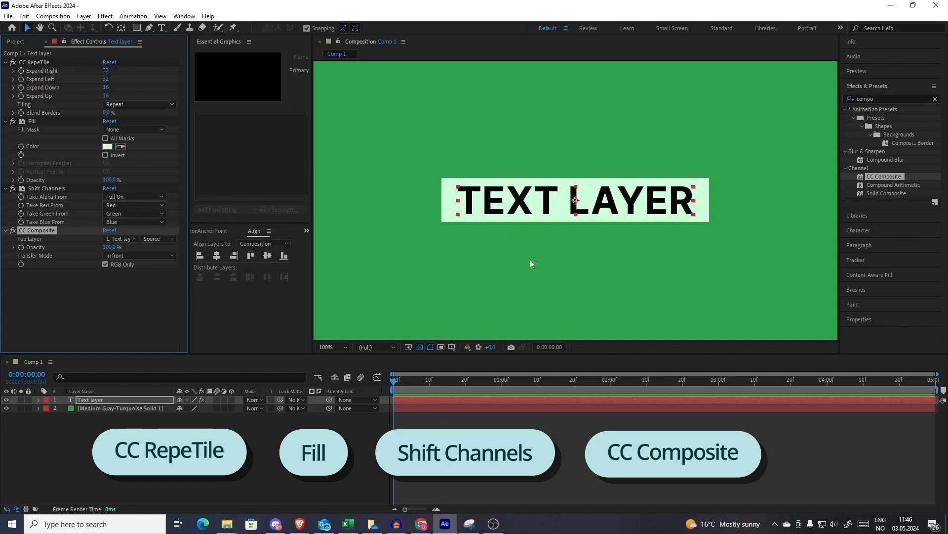
Sample the green background as the text color and darken it to a deep green (09501C).
key(comma)
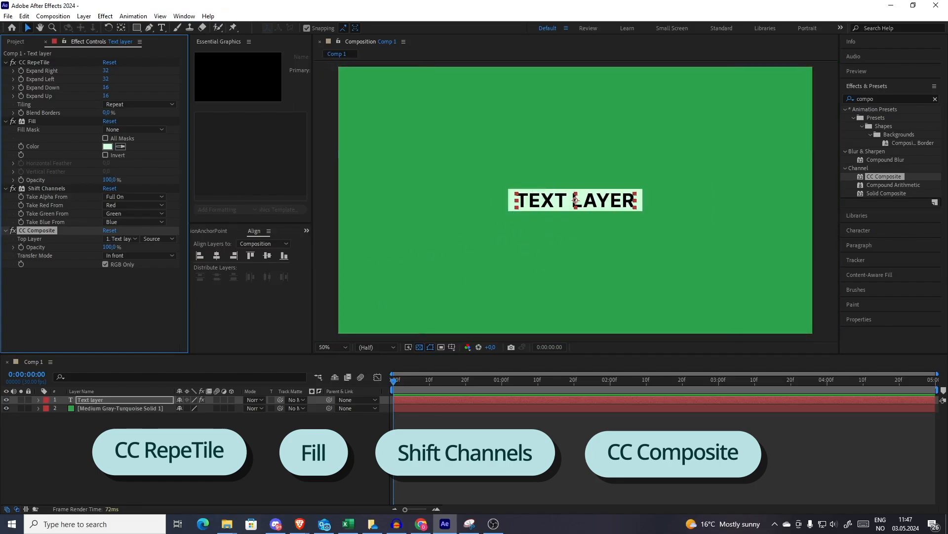
click(859, 231)
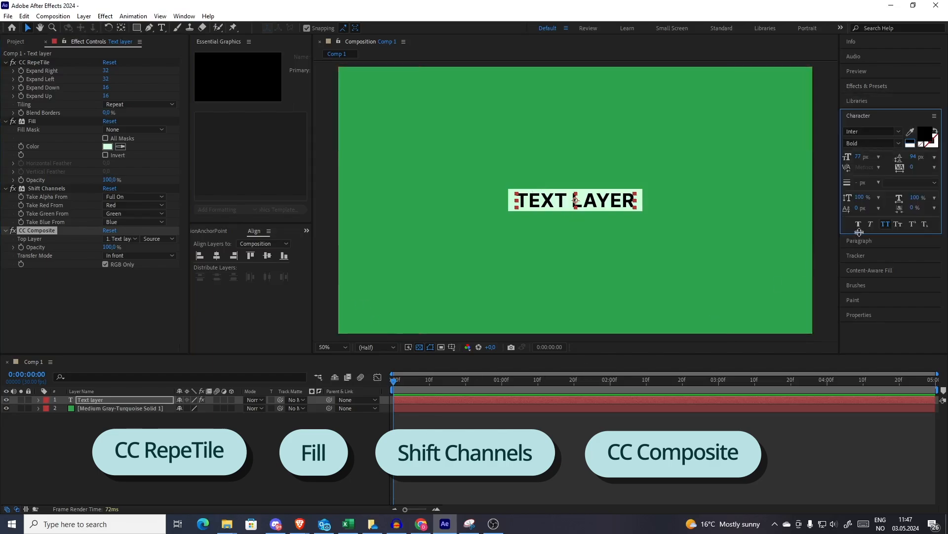
click(910, 131)
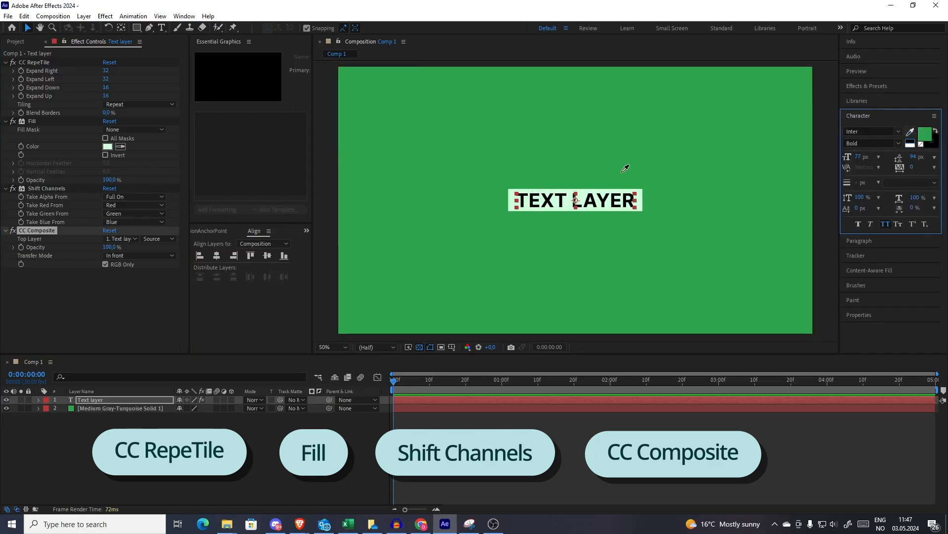
click(624, 171)
click(929, 138)
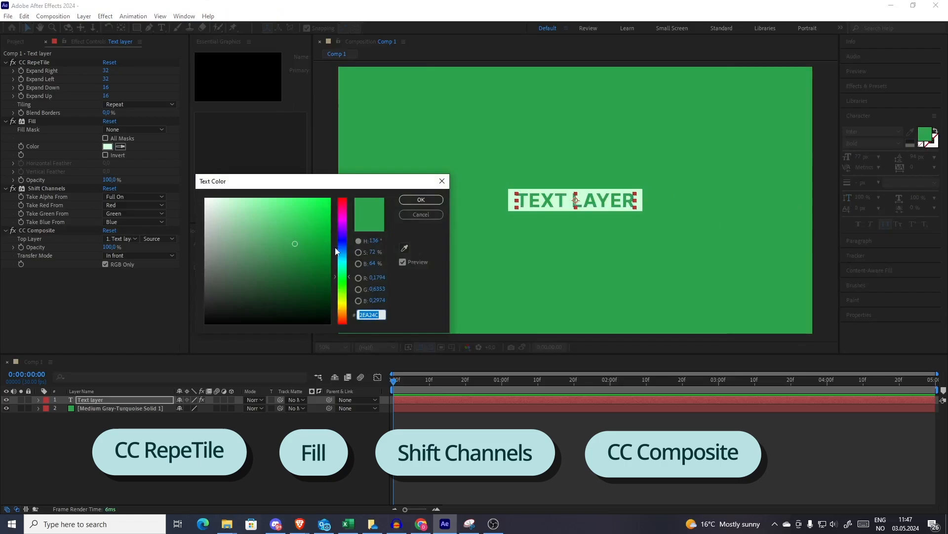
drag(295, 244, 315, 284)
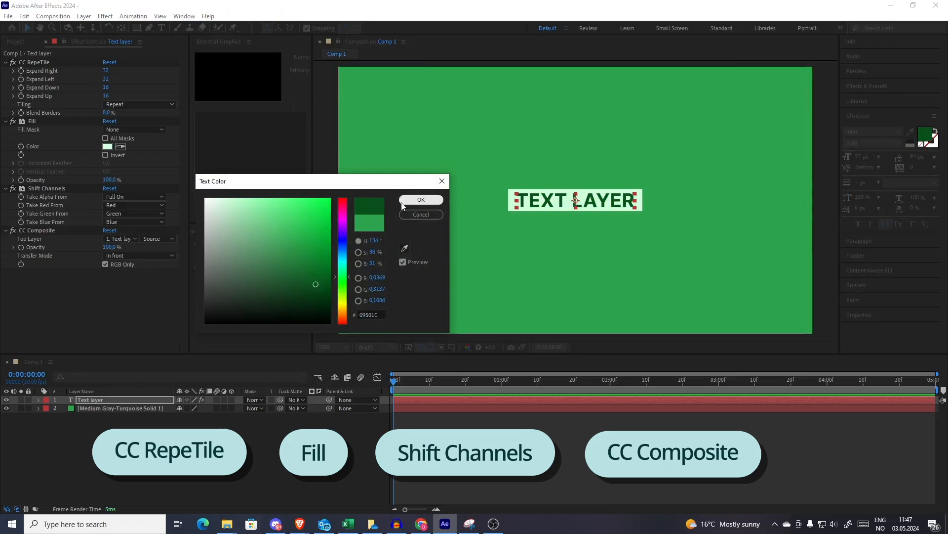
click(421, 199)
click(563, 246)
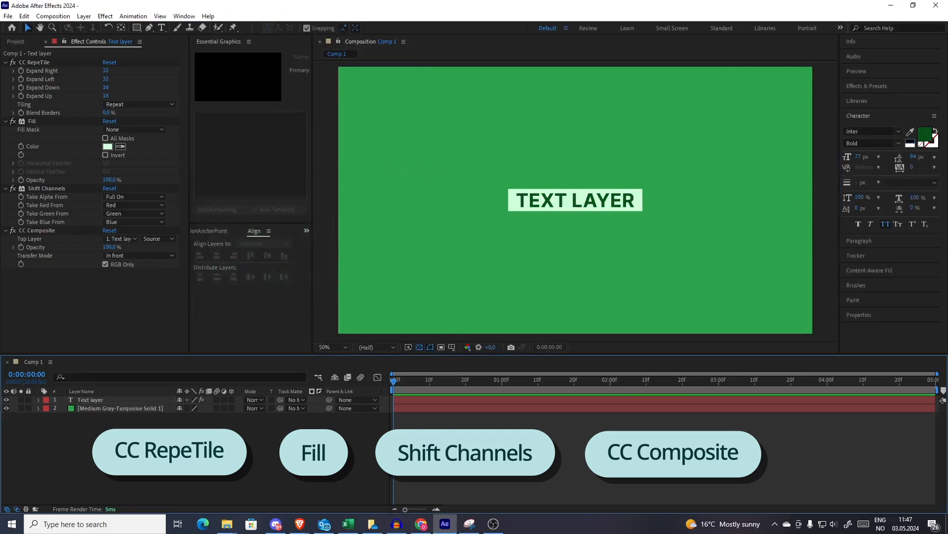
Replace the wording of the text layer with "RESPONSIVE TEXT BOX" and return to the Selection tool.
double_click(562, 206)
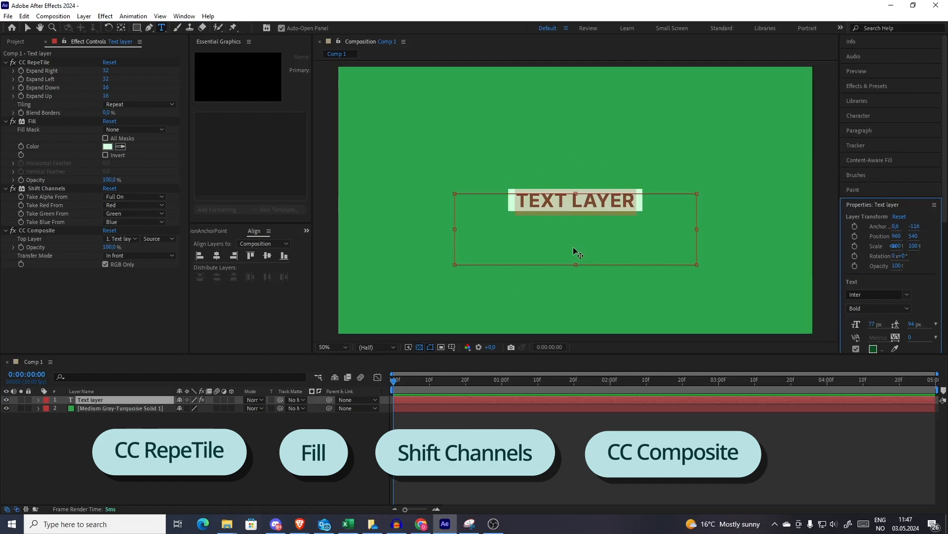
click(631, 200)
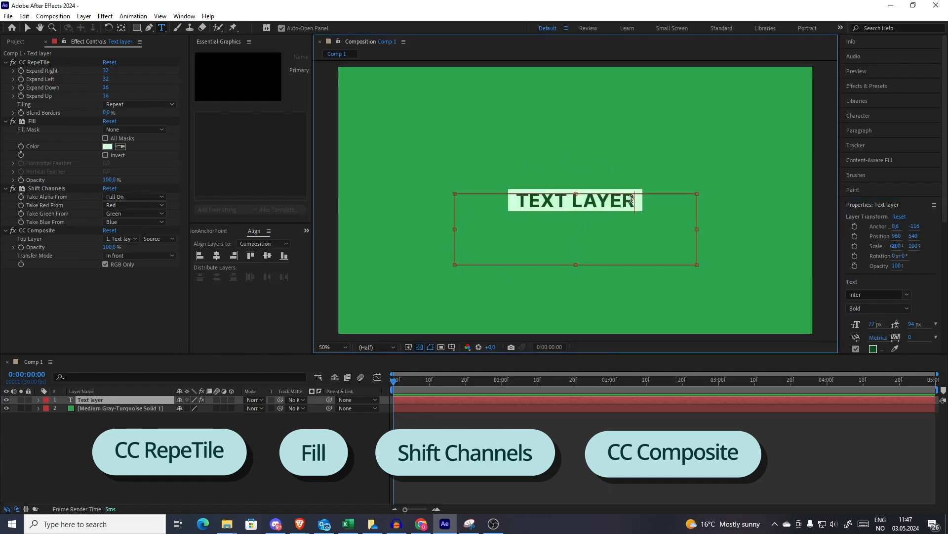
key(ctrl+a)
text(RESPONS)
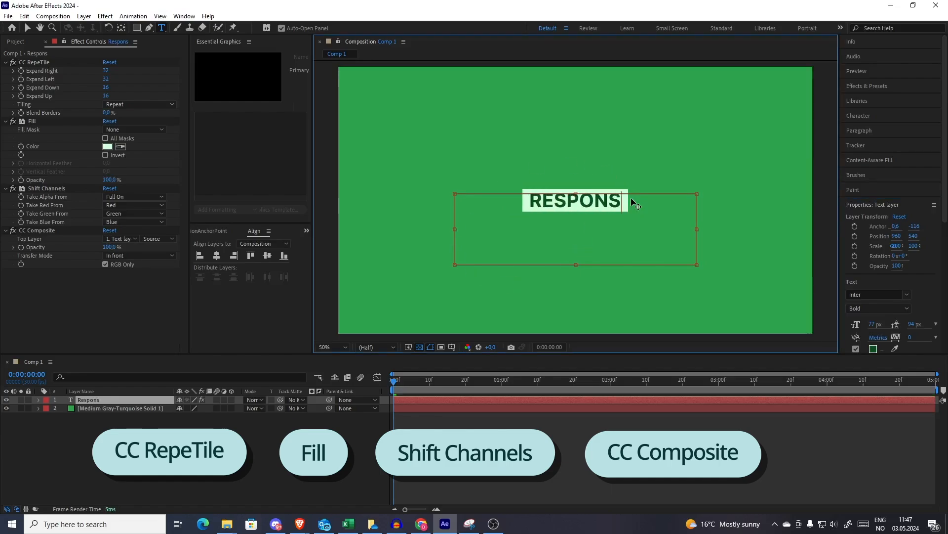
text(IVE TEXT BOX)
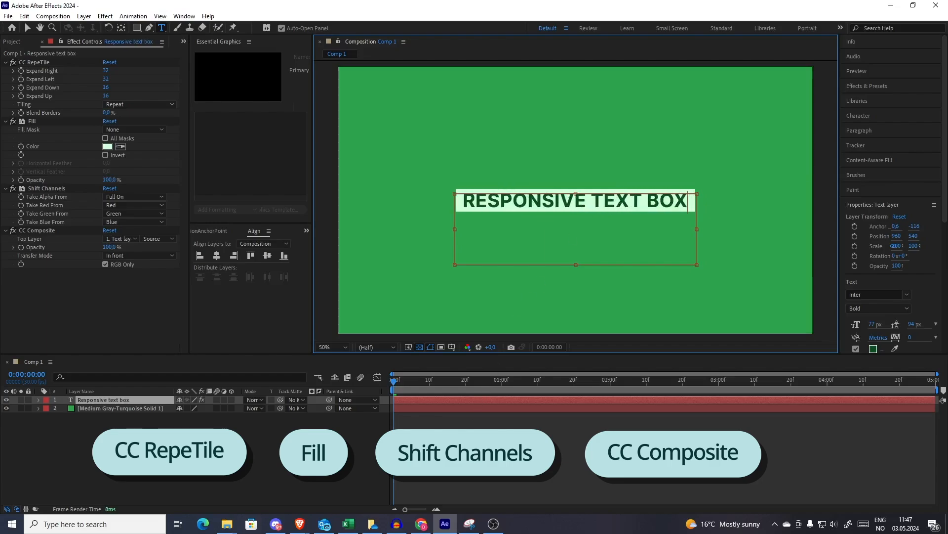
click(474, 447)
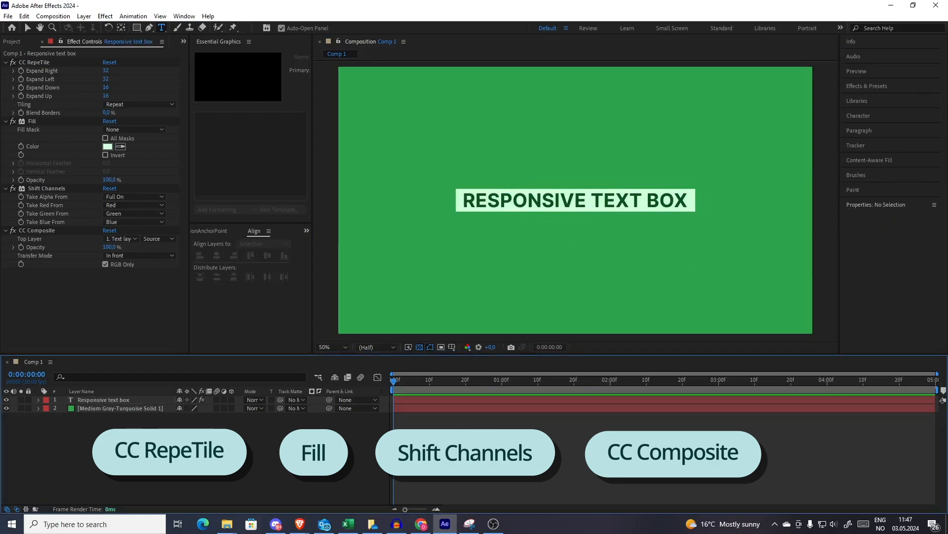
key(v)
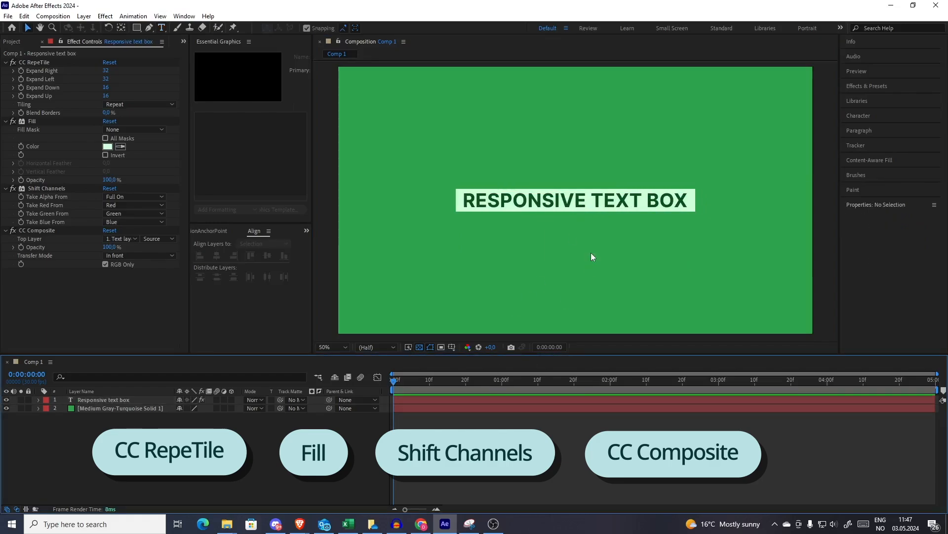
key(comma)
key(period)
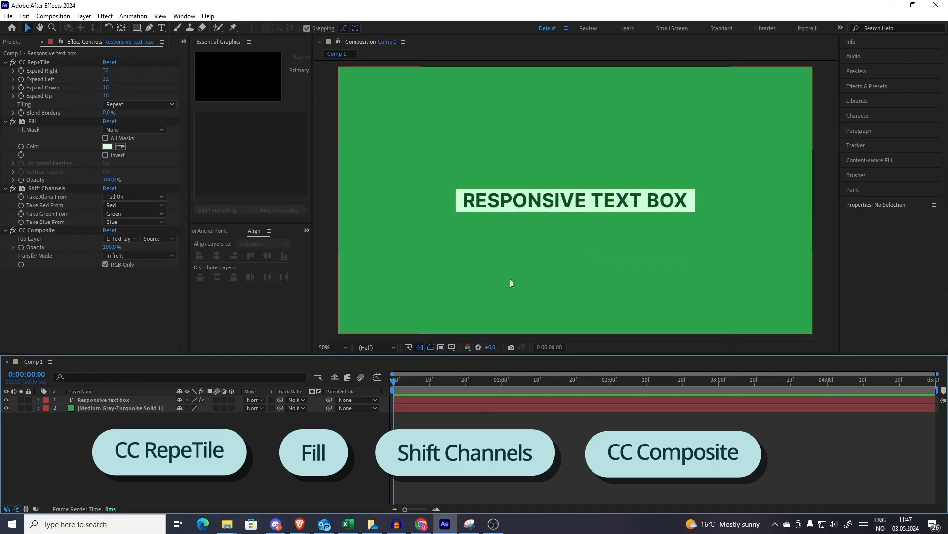
Collapse the settings of CC RepeTile, Fill, Shift Channels and CC Composite.
click(6, 62)
click(5, 71)
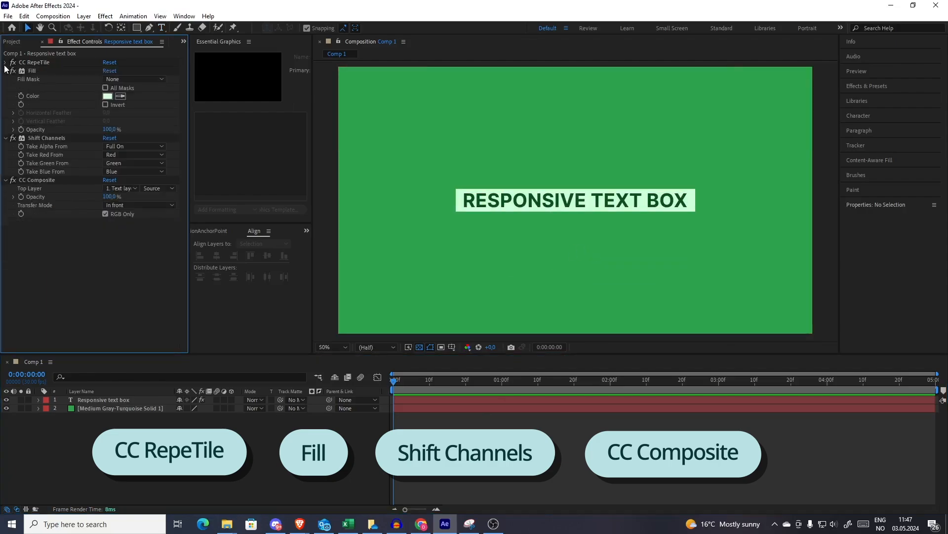
click(6, 79)
click(5, 87)
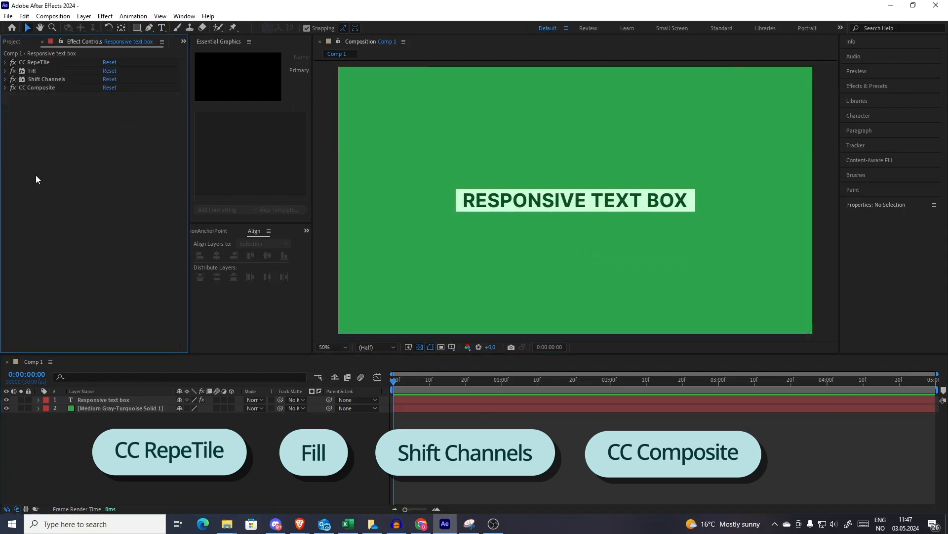
Review the order of the four effects on the text layer and the expansion settings of CC RepeTile.
click(40, 63)
click(44, 70)
click(51, 80)
click(54, 88)
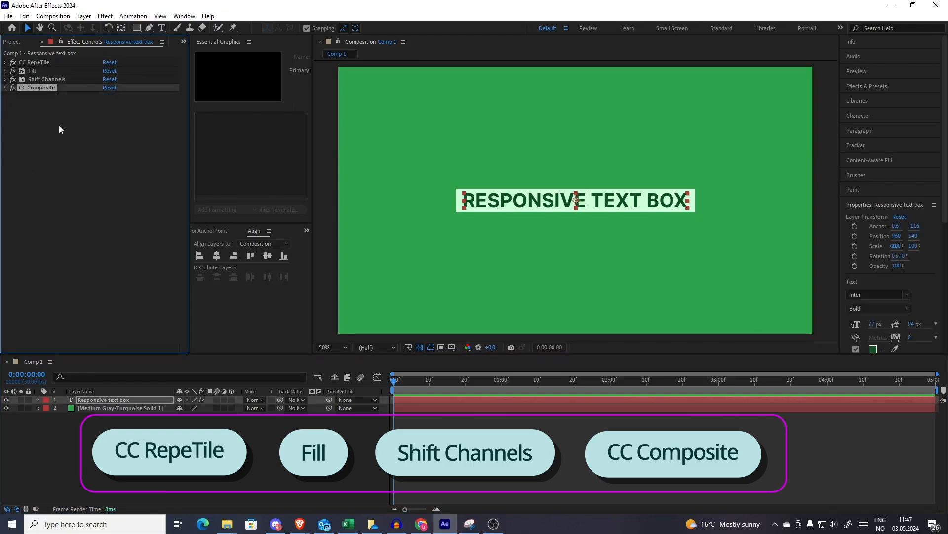
click(59, 128)
click(554, 437)
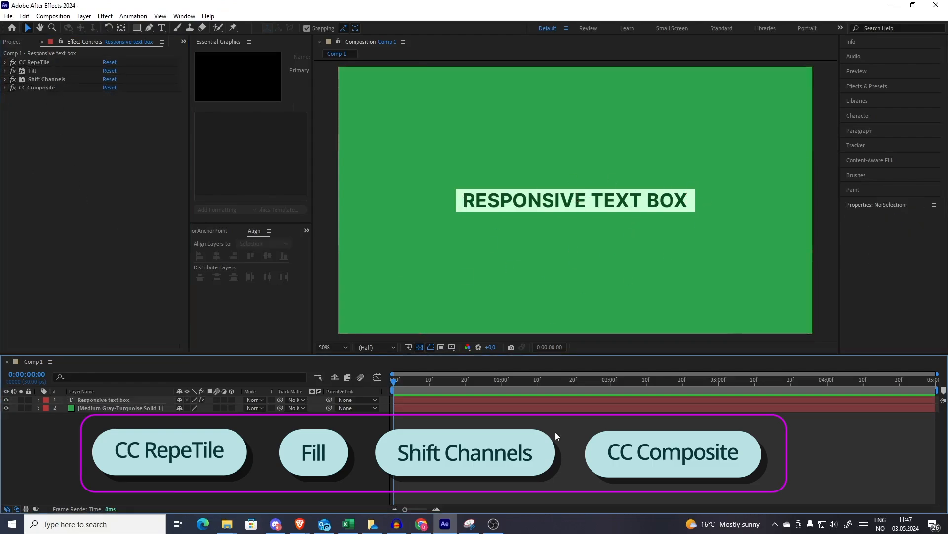
click(5, 62)
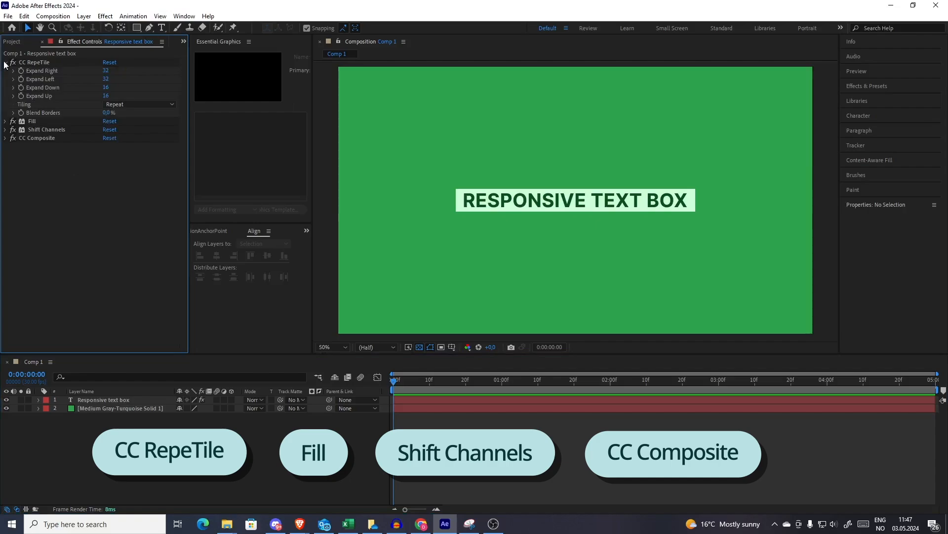
click(6, 63)
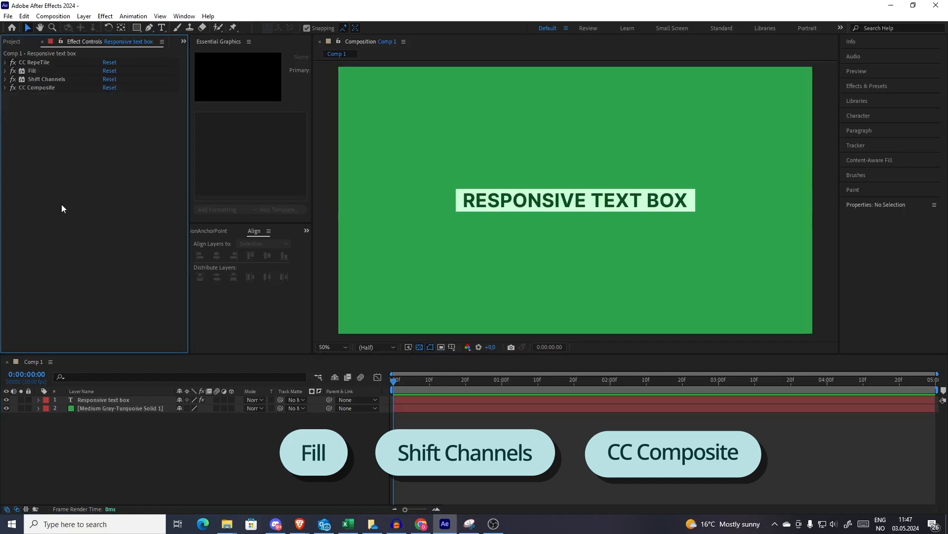
Save all four effects of the text layer together as an animation preset named ResponsiveTextBox.
click(37, 61)
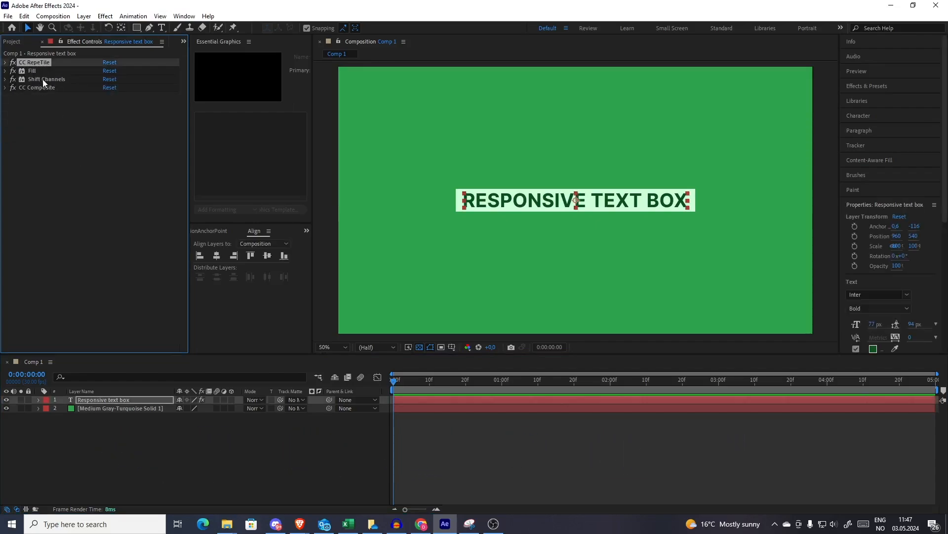
shift+click(44, 84)
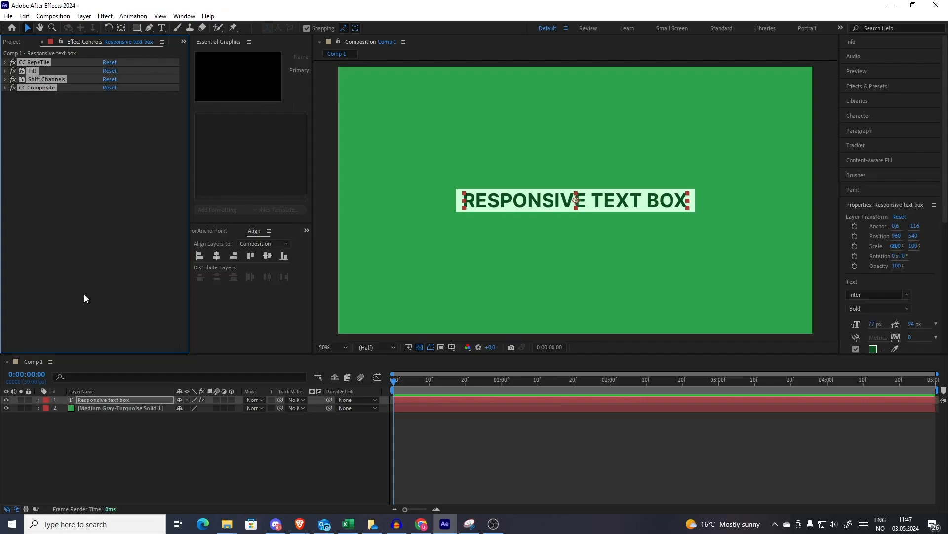
click(884, 87)
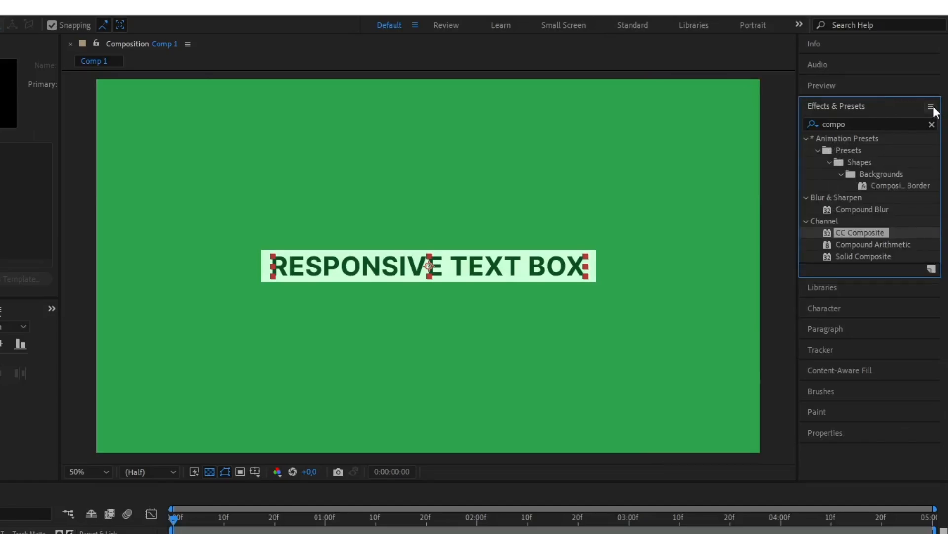
click(931, 107)
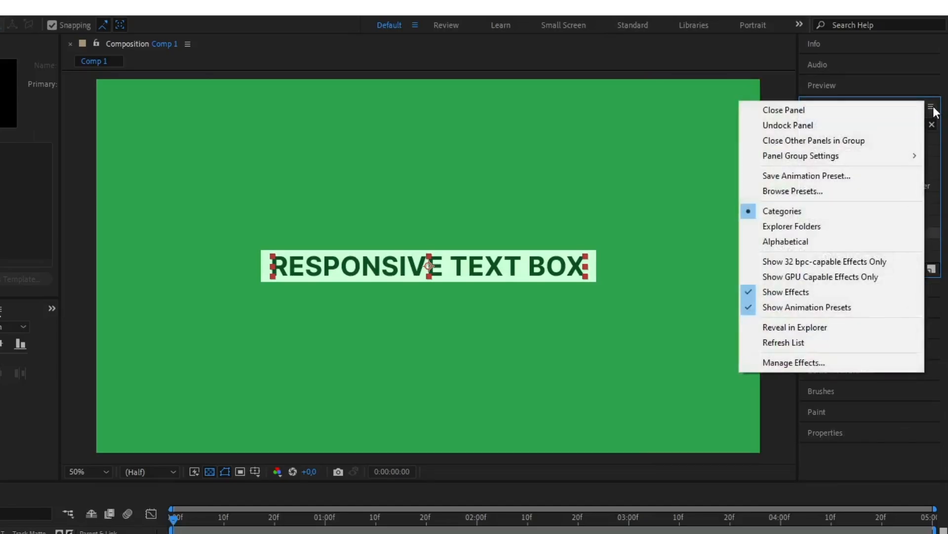
click(841, 177)
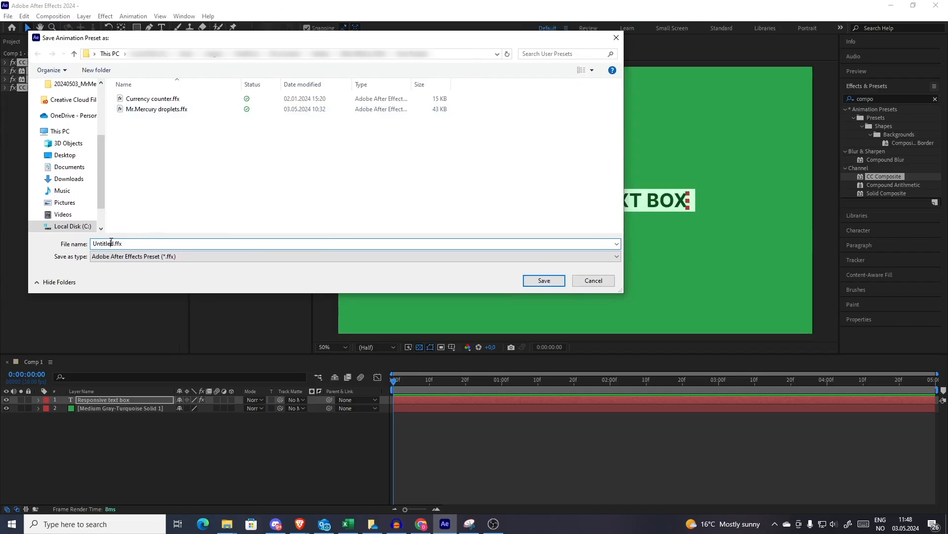
text(ResponsiveTextBox)
click(544, 280)
click(476, 438)
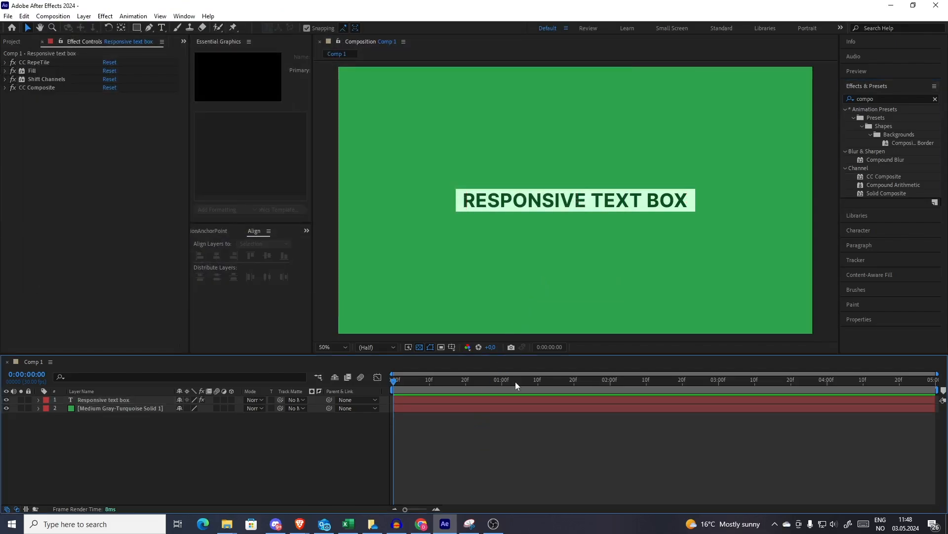
Clear the effect search and locate the ResponsiveTextBox preset among the user animation presets.
click(935, 99)
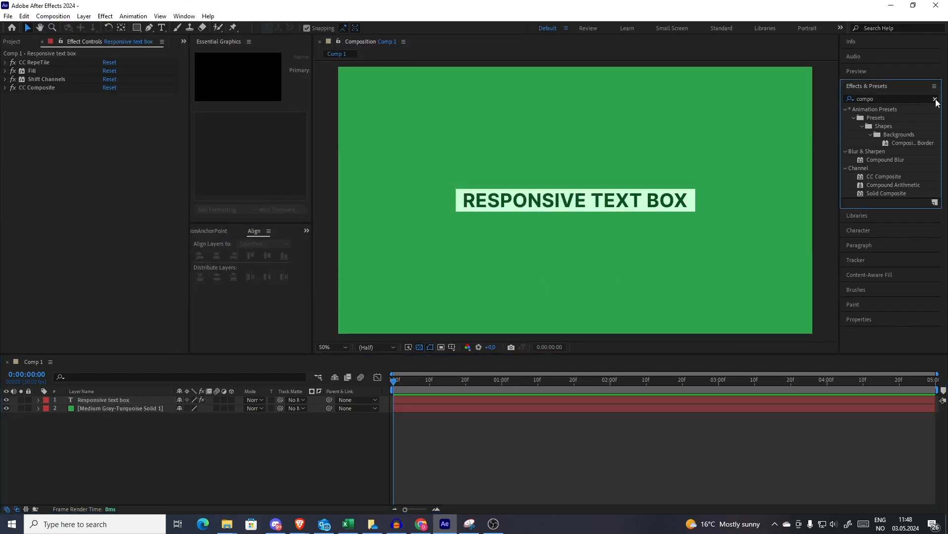
click(845, 109)
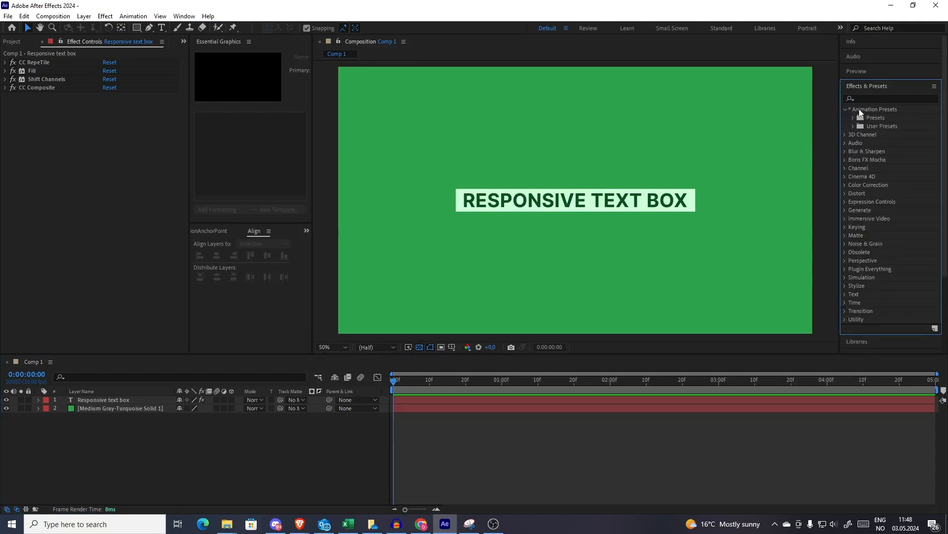
click(852, 126)
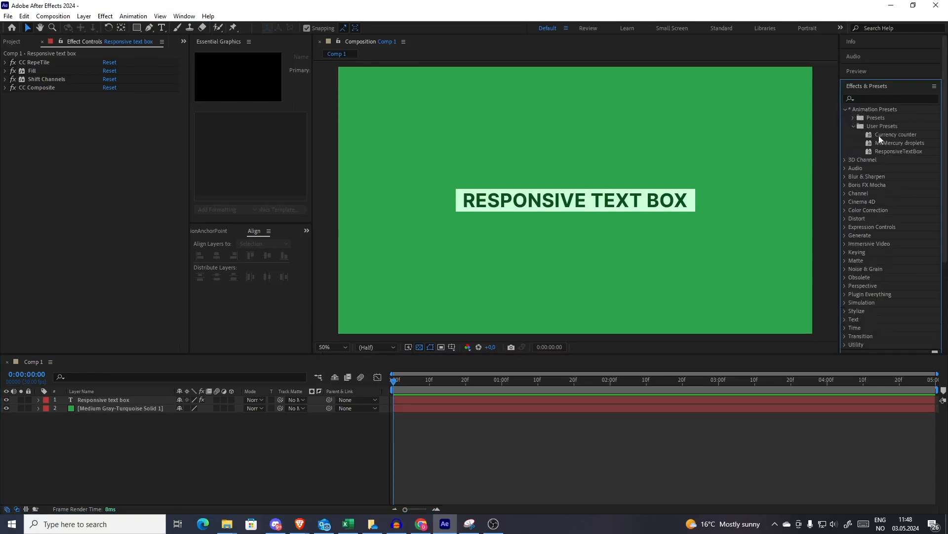
click(896, 152)
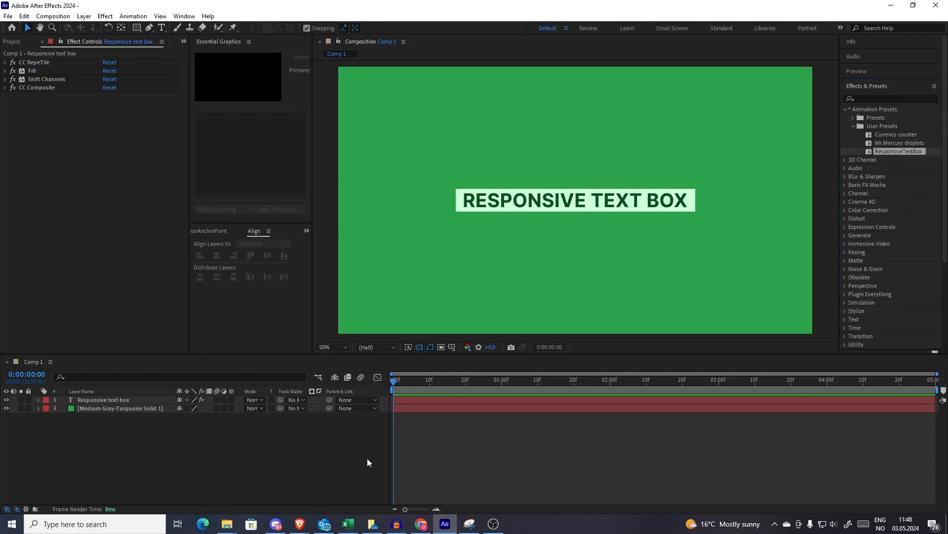
Delete the existing text layer and create a paragraph text box around the frame's center reading "New text layer".
click(99, 401)
key(Delete)
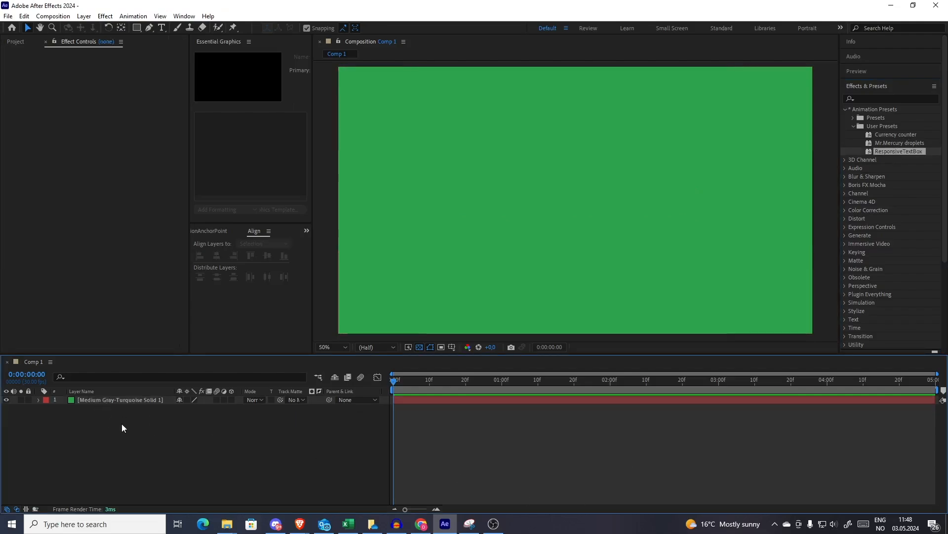
click(162, 29)
drag(443, 173, 709, 233)
text(New text layer)
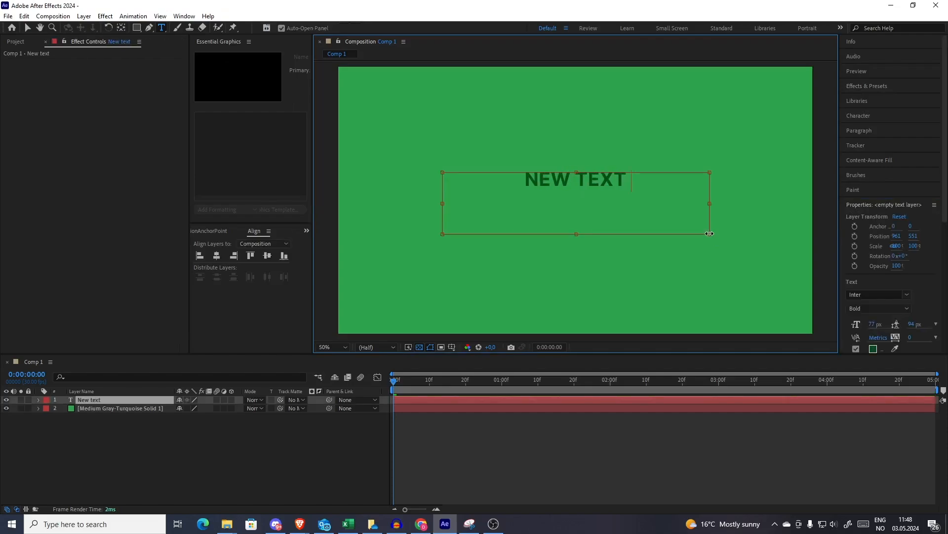
click(529, 447)
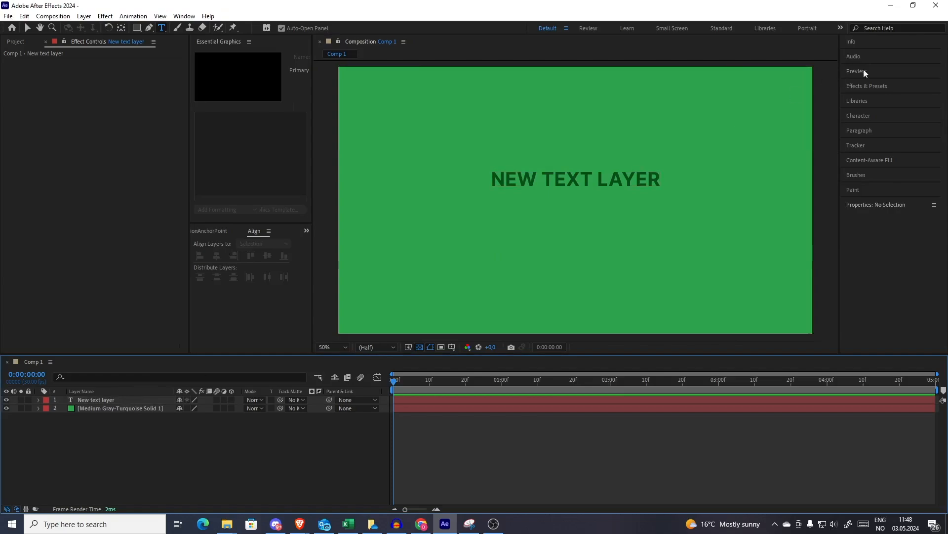
Apply the ResponsiveTextBox user preset to the new text layer.
click(883, 88)
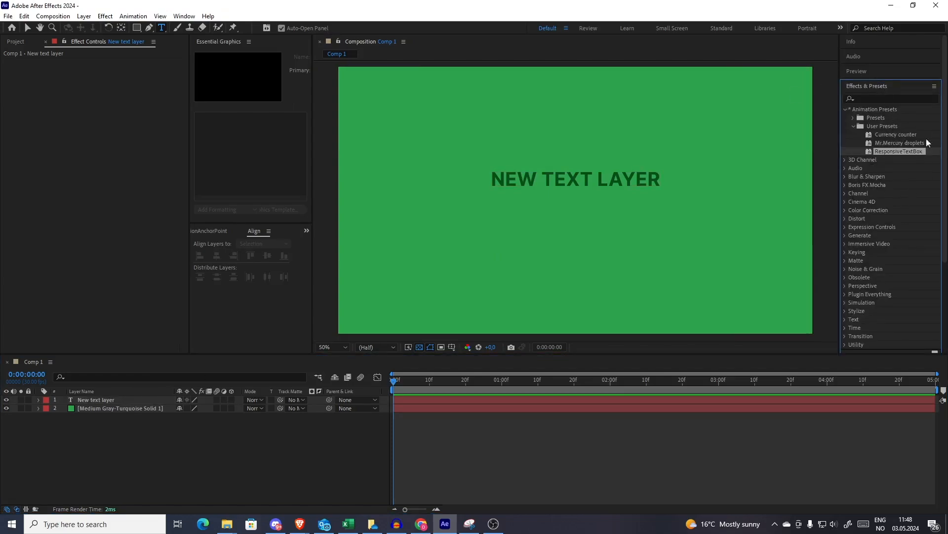
drag(896, 150, 571, 174)
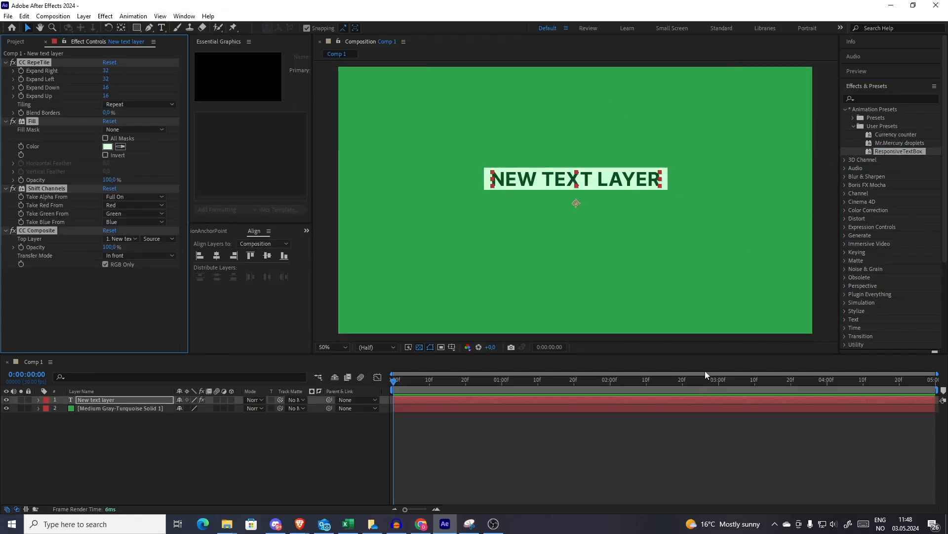
click(511, 447)
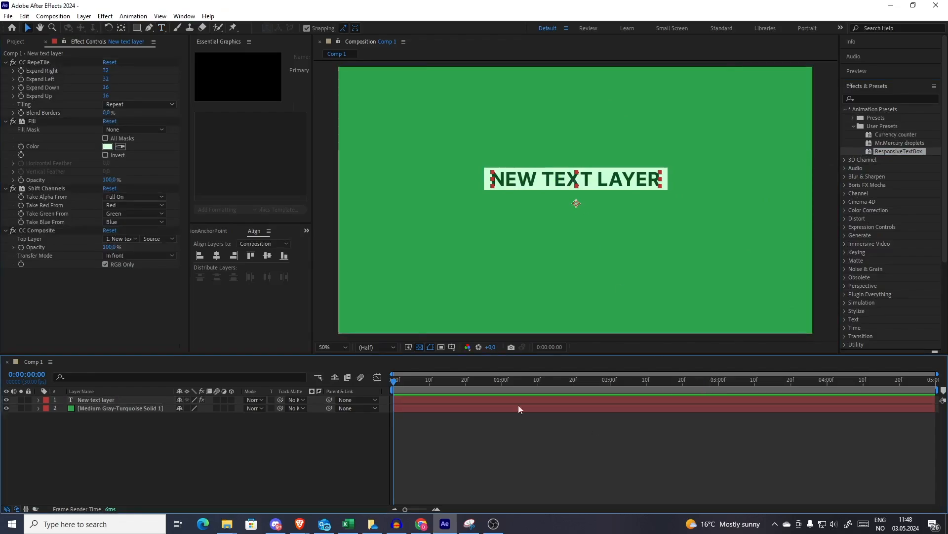
Change the new layer's text to "RESPONSIVE" to test the box's automatic resizing.
double_click(531, 182)
text(RESPONSIVE)
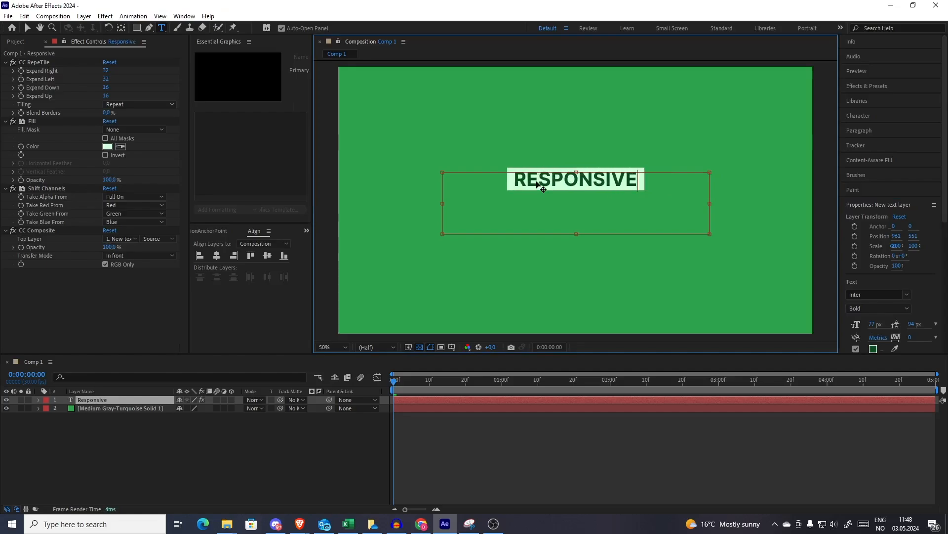
click(510, 449)
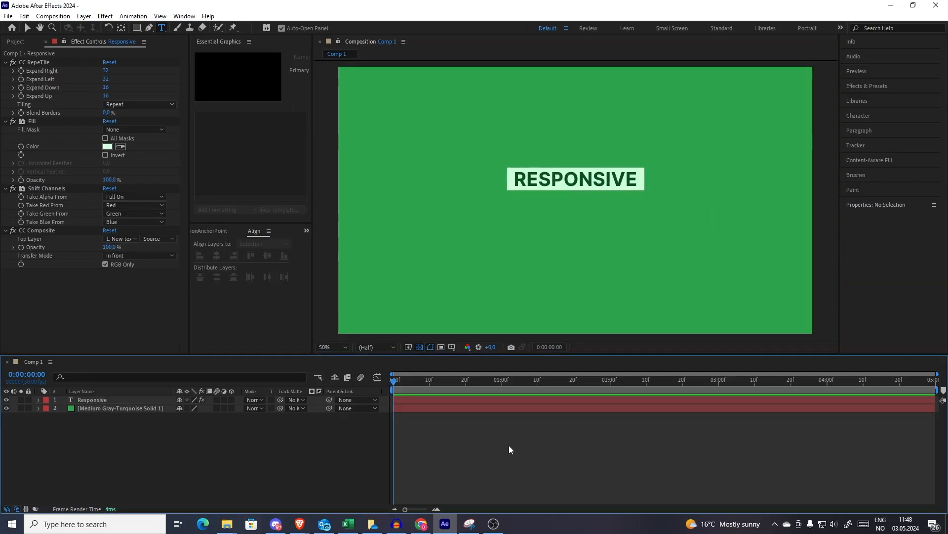